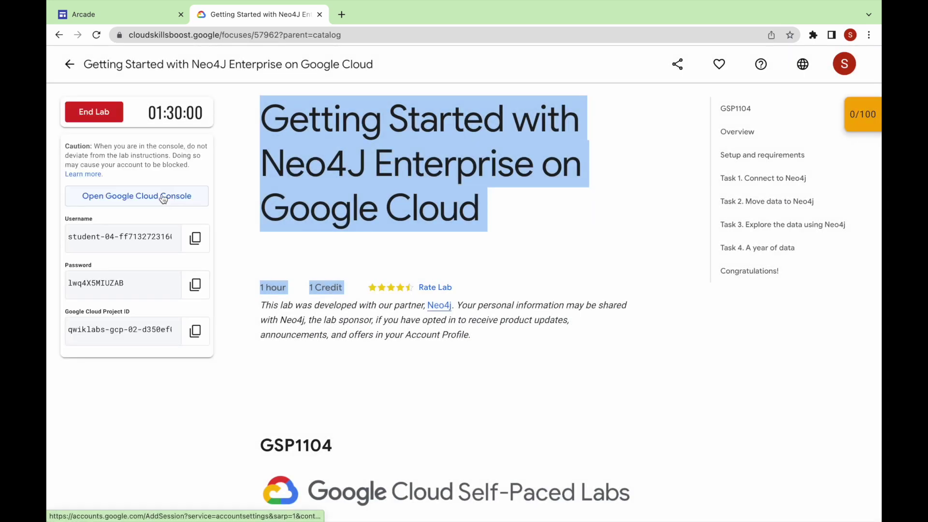
- Copy the lab password and open the Google Cloud console link in an incognito window
click(201, 293)
right_click(147, 193)
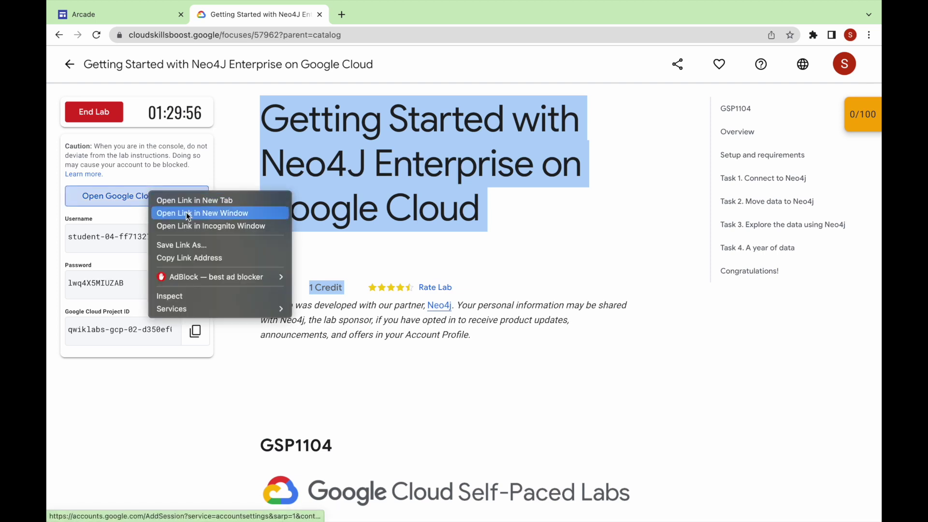
click(212, 227)
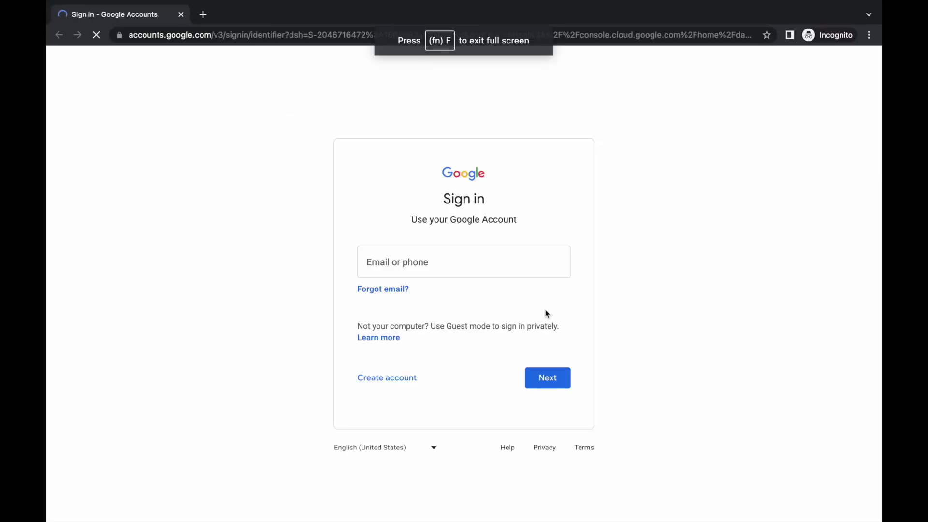
- Sign in to the Google account with the lab's student username and password
key(super+v)
click(547, 377)
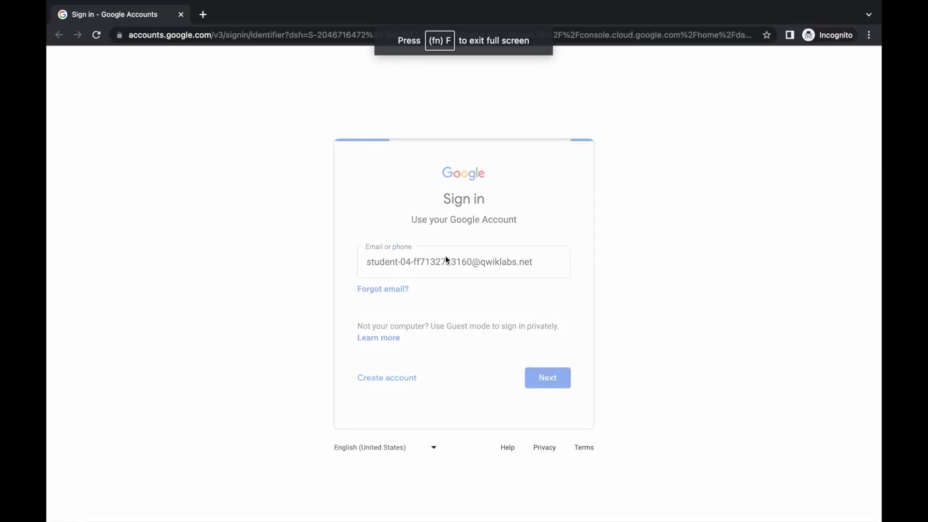
key(super+v)
click(548, 365)
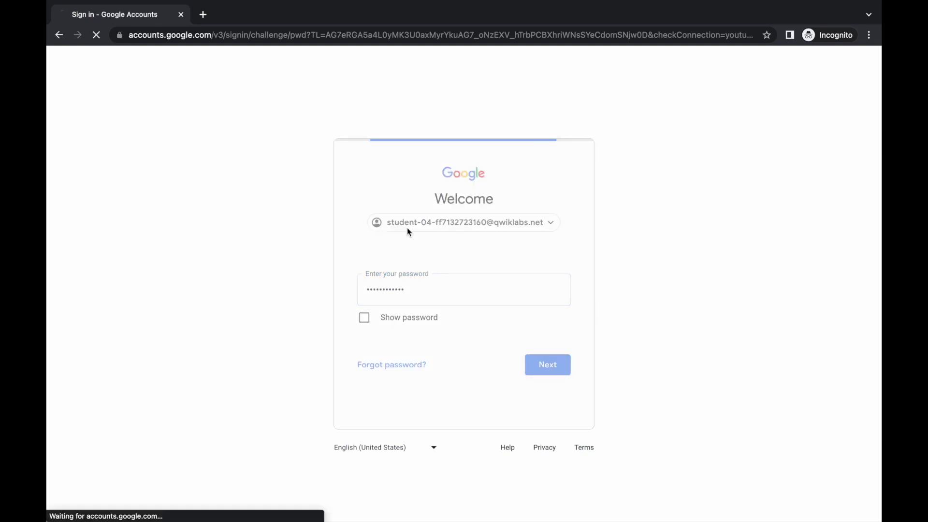
- Agree to the Google Cloud Platform Terms of Service and continue to the project dashboard
click(470, 378)
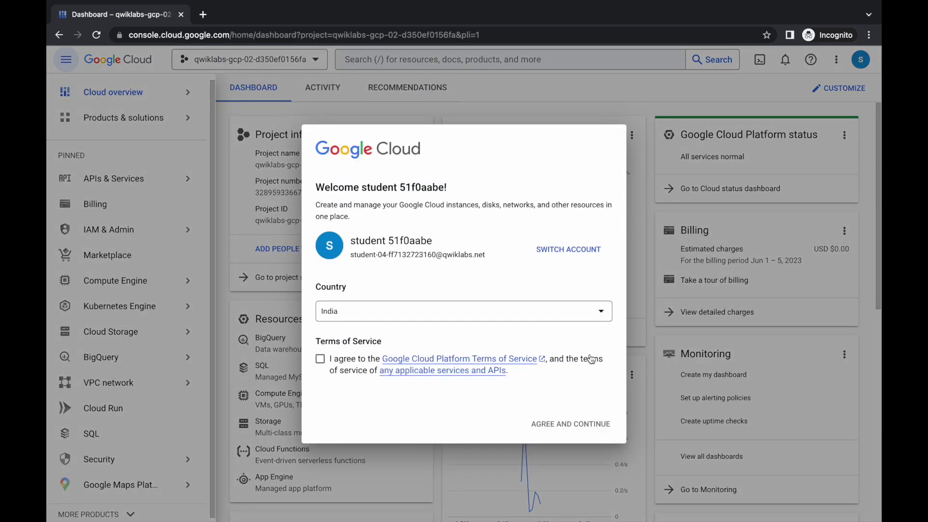
click(320, 358)
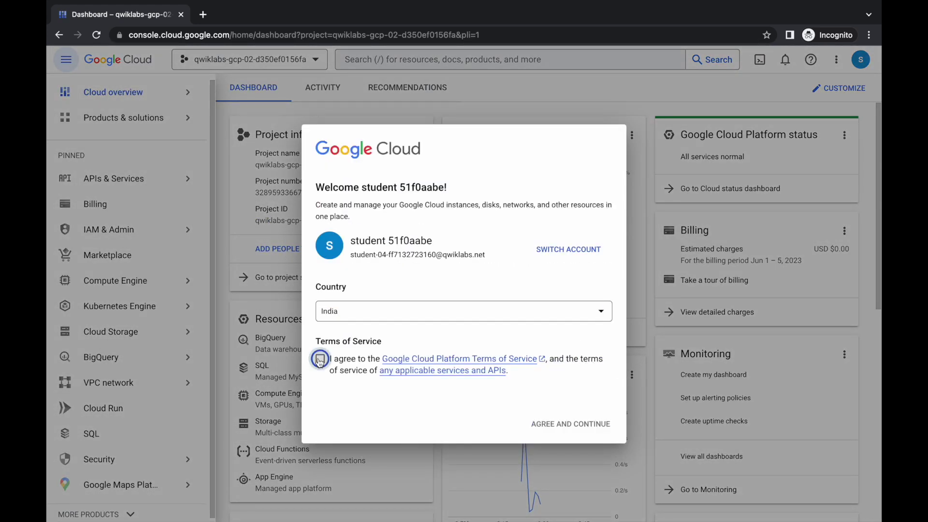
click(583, 422)
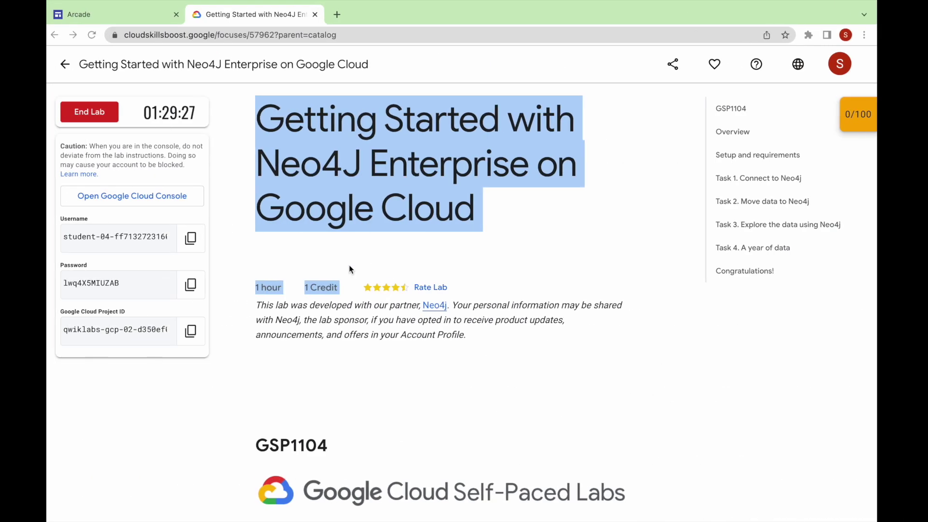
- Follow Task 1 of the lab instructions and open the Compute Engine VM instances page in the Cloud console
click(349, 265)
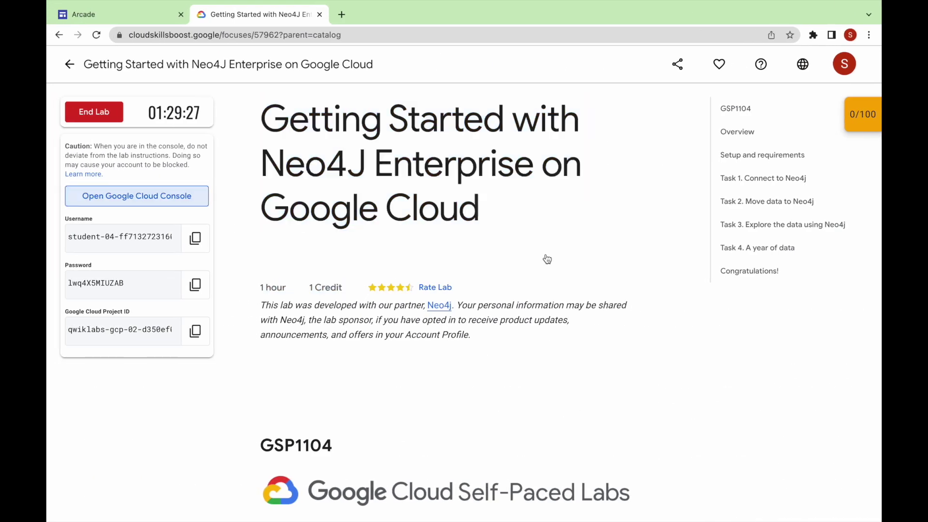
click(751, 179)
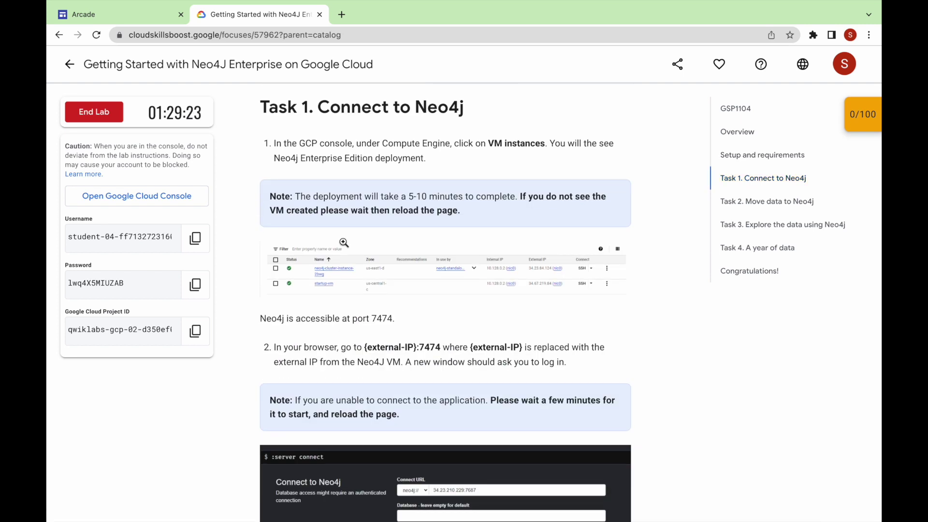
scroll(427, 259, up, 1)
drag(491, 161, 547, 157)
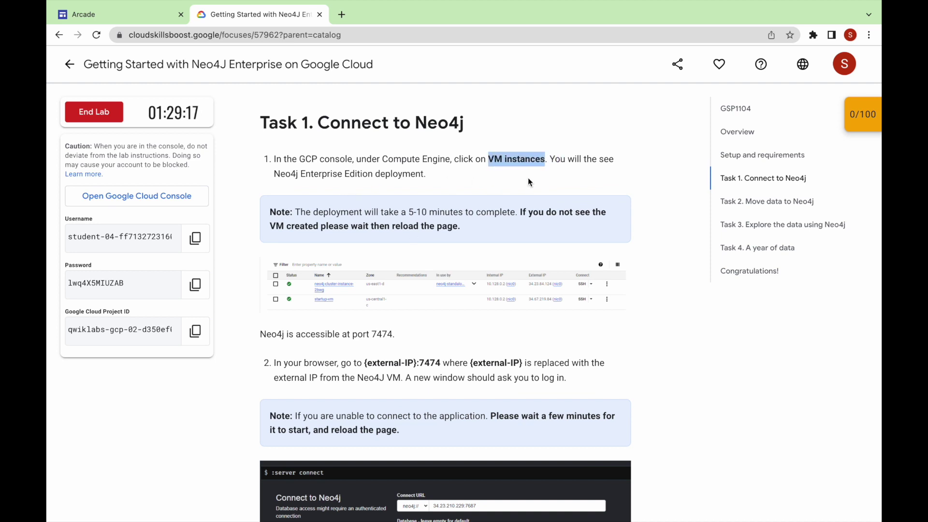
key(ctrl+Right)
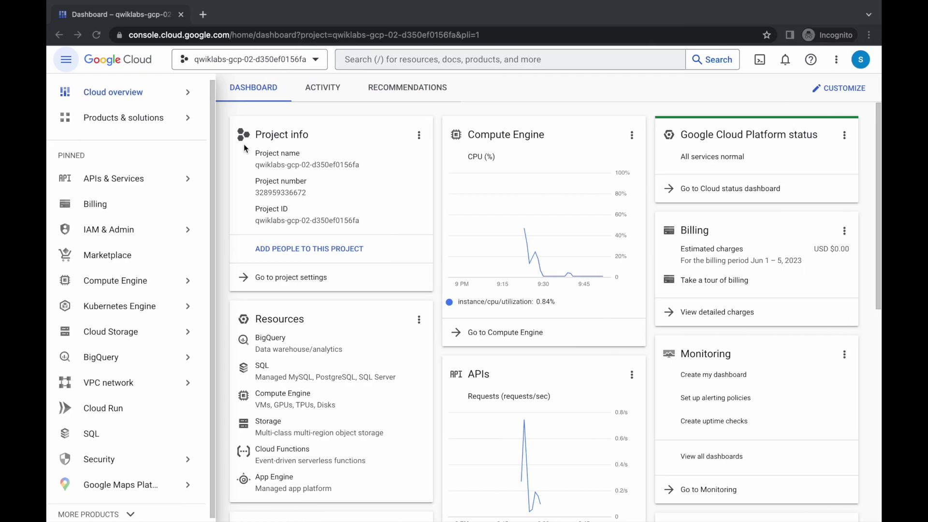
mouse_move(141, 227)
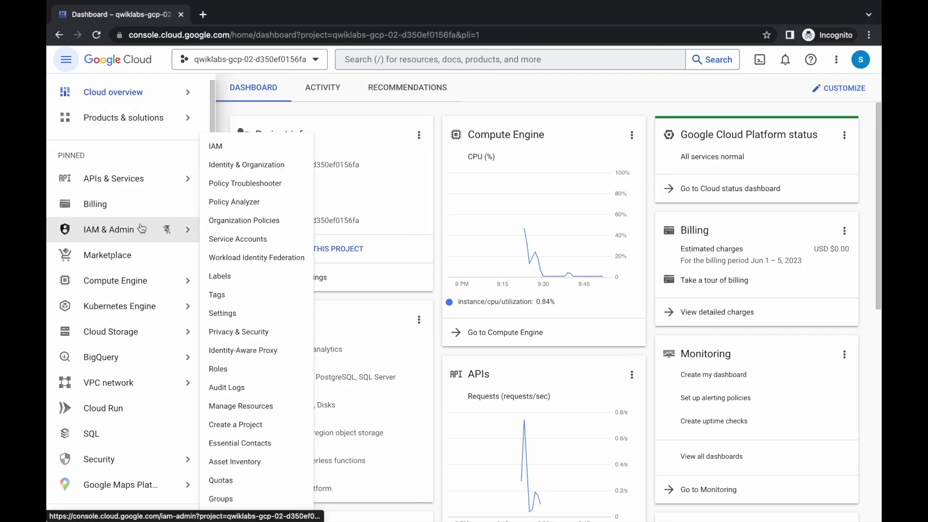
mouse_move(136, 284)
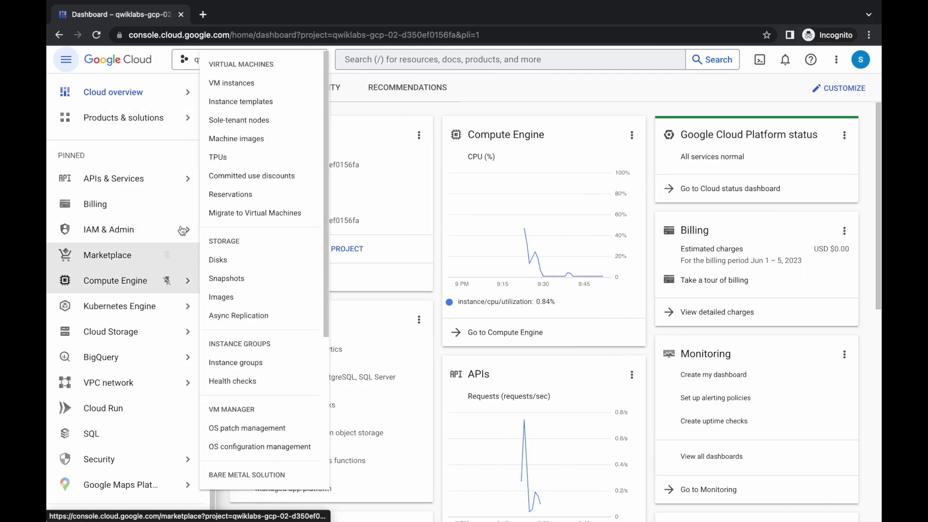
click(240, 87)
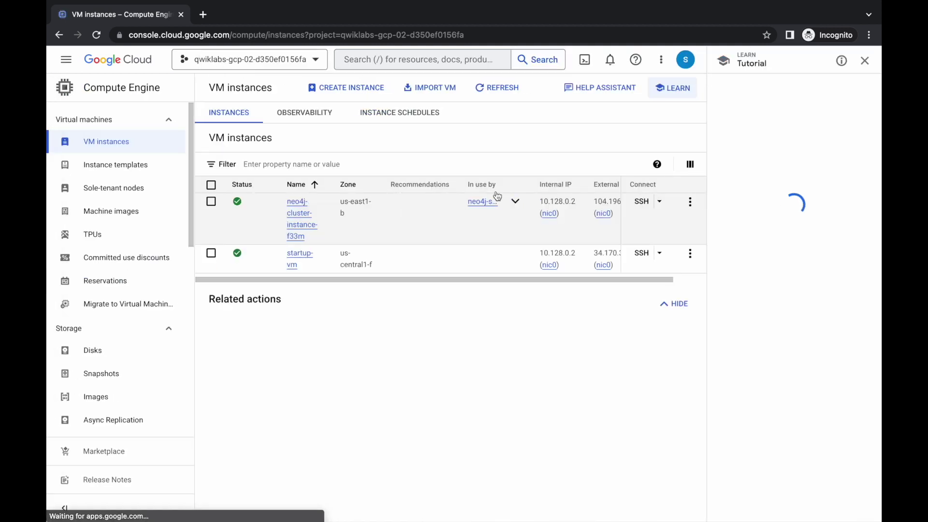
- Copy the external IP of the neo4j-cluster instance and paste it into the address of a new browser tab
click(865, 61)
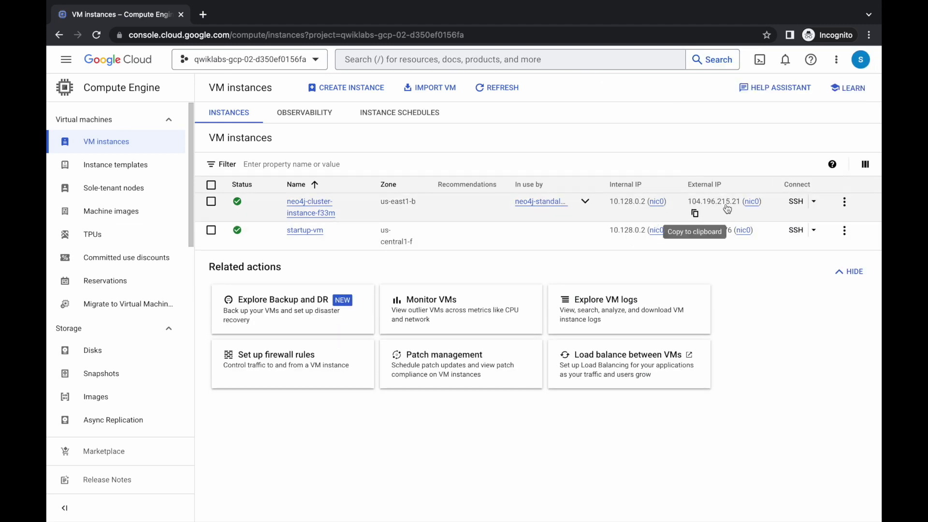
click(697, 216)
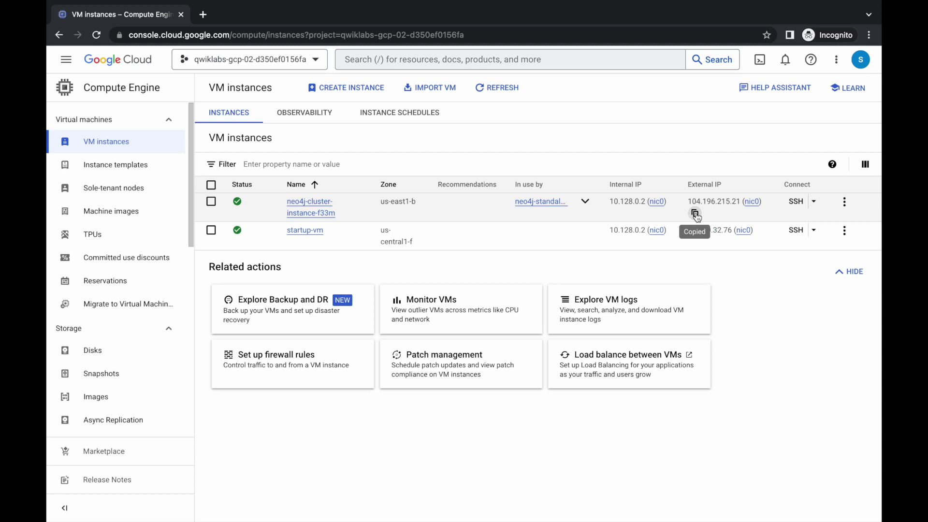
key(alt+Tab)
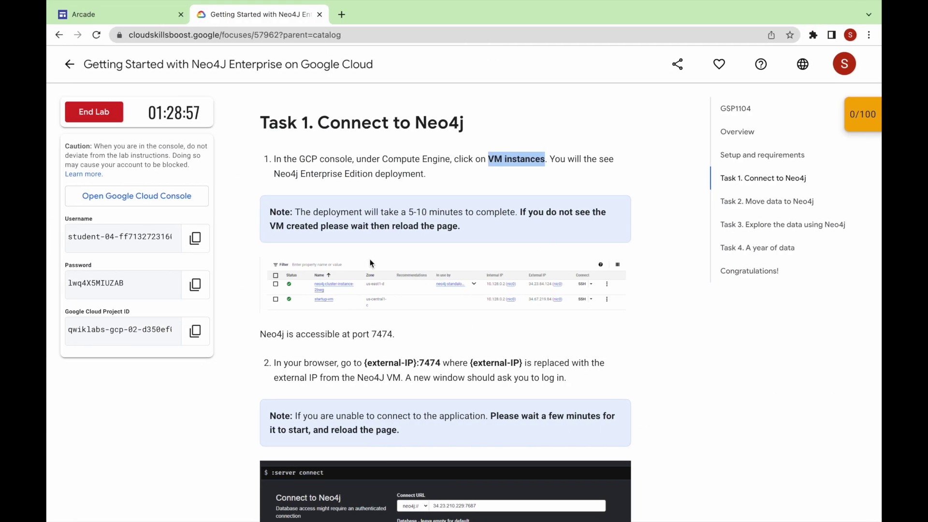
scroll(371, 262, down, 2)
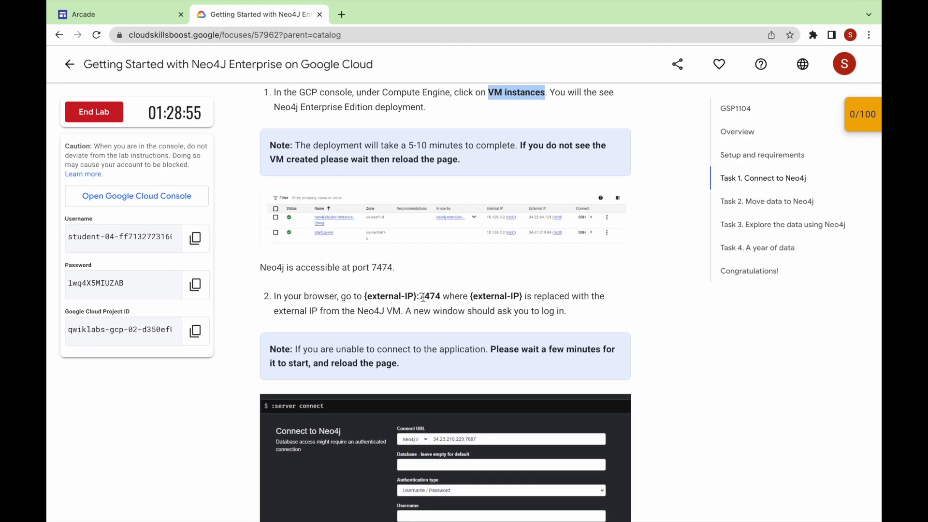
key(ctrl+Right)
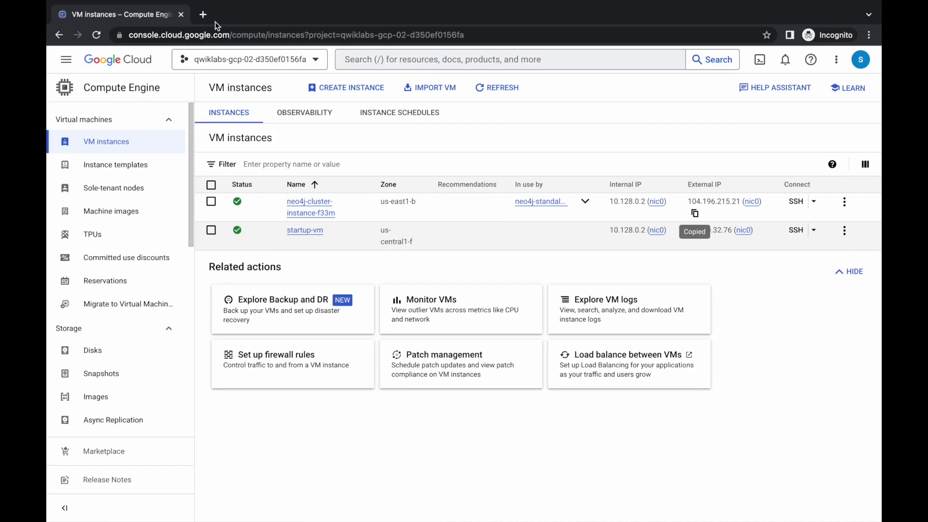
click(207, 15)
key(super+v)
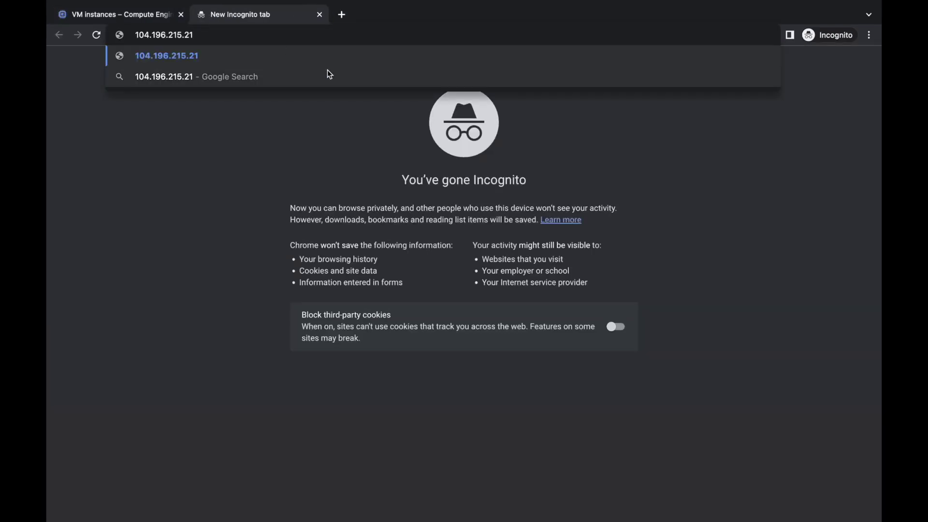
- Append port :7474 from the lab instructions to the external IP address and load the Neo4j Browser page
key(ctrl+Left)
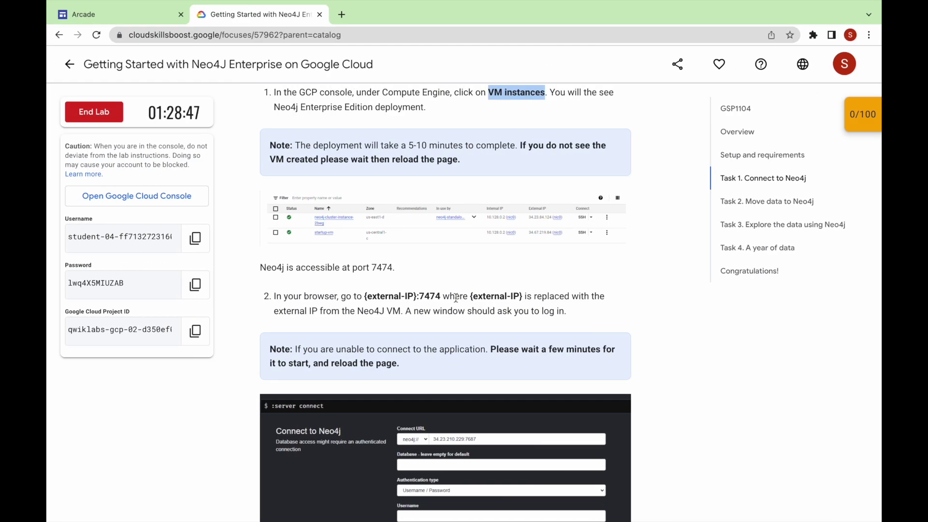
drag(417, 297, 440, 296)
key(ctrl+Right)
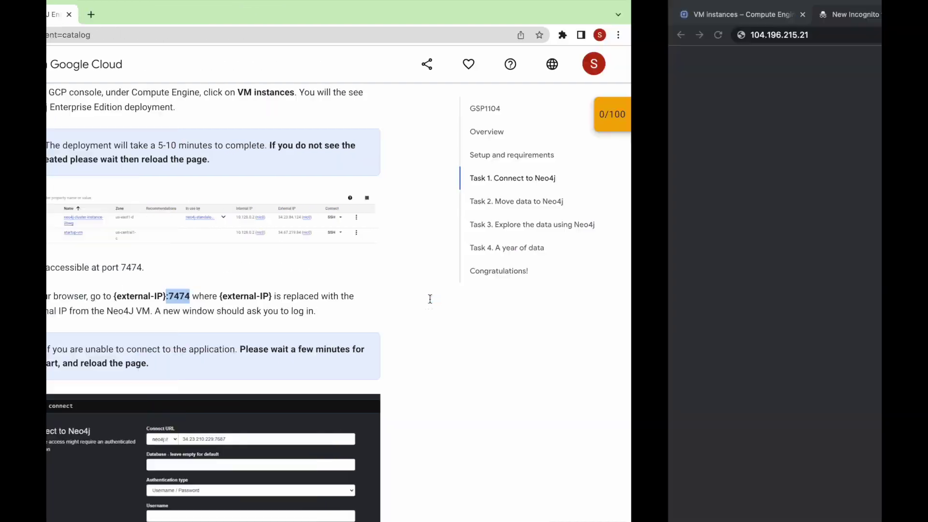
click(208, 35)
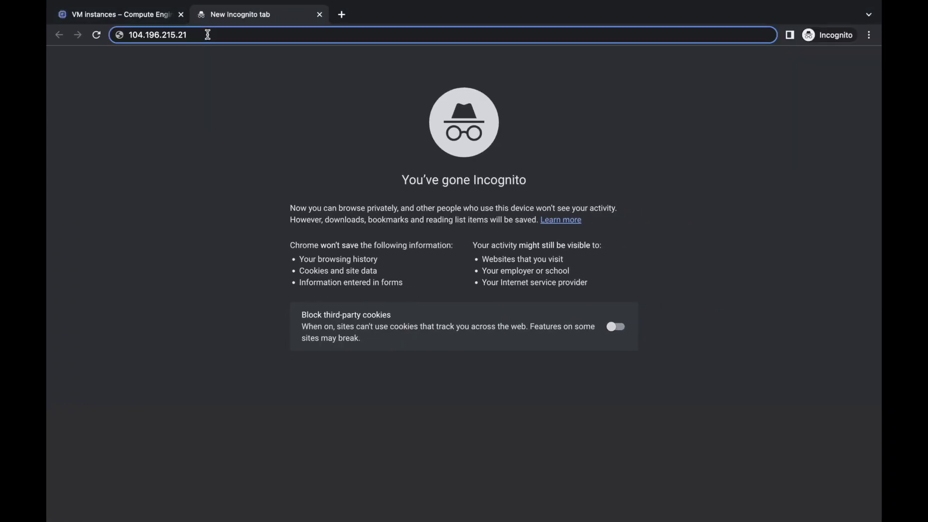
key(super+v)
key(Return)
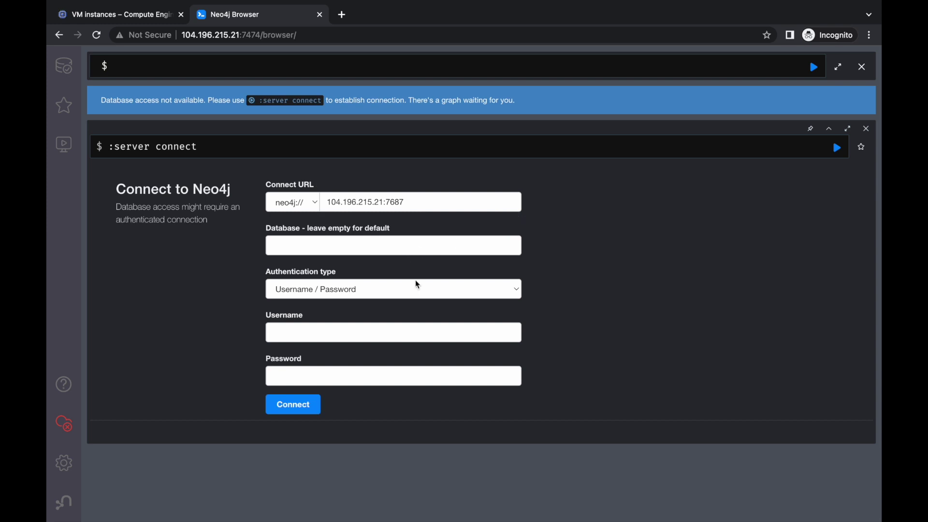
- Copy the username from the lab's connection instructions and enter neo4j as the username in the Connect to Neo4j form
key(ctrl+Left)
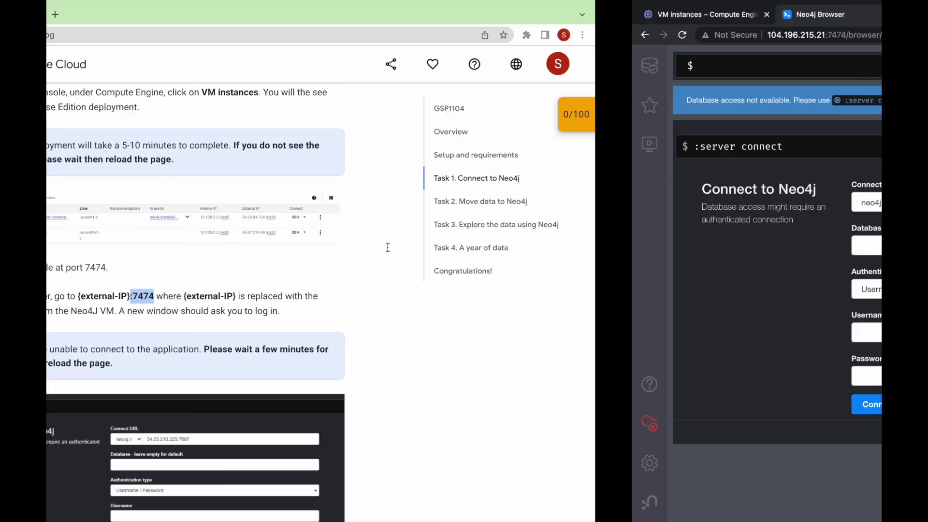
scroll(413, 278, down, 4)
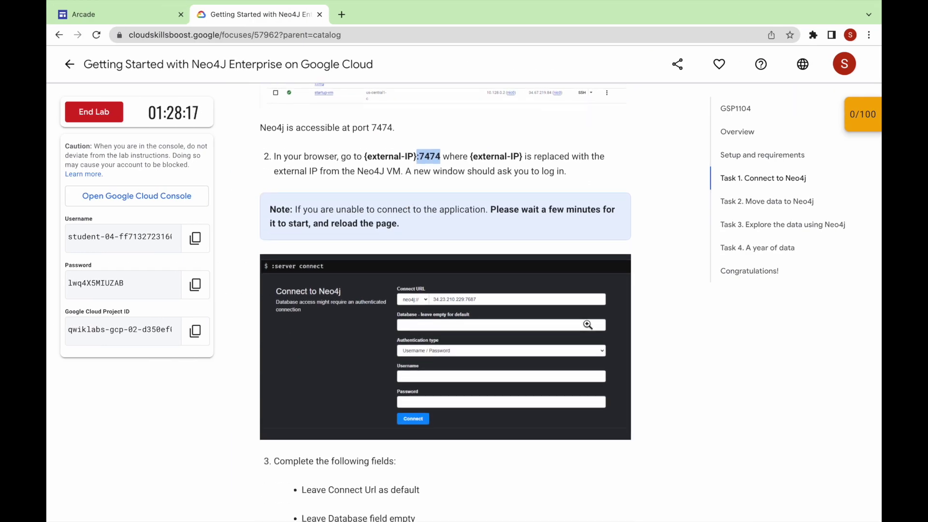
scroll(693, 359, down, 3)
scroll(693, 360, down, 5)
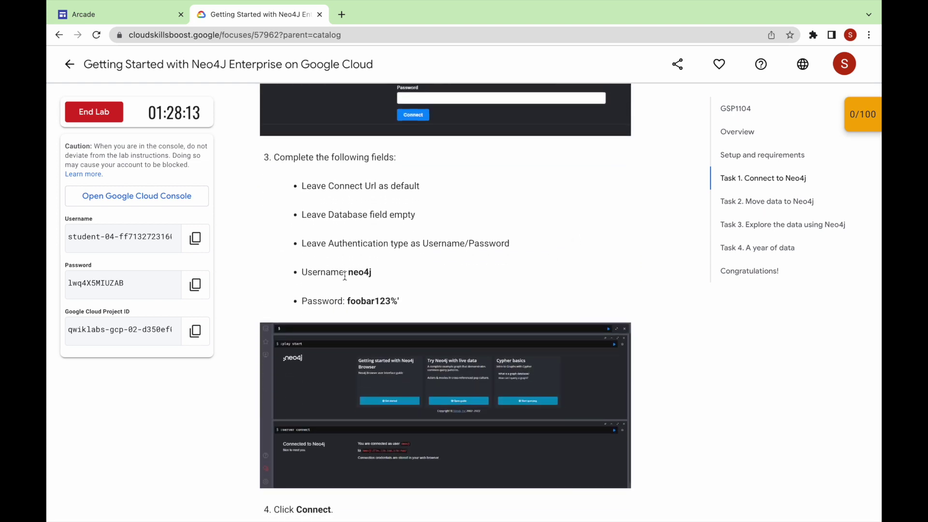
drag(352, 272, 375, 272)
key(ctrl+Right)
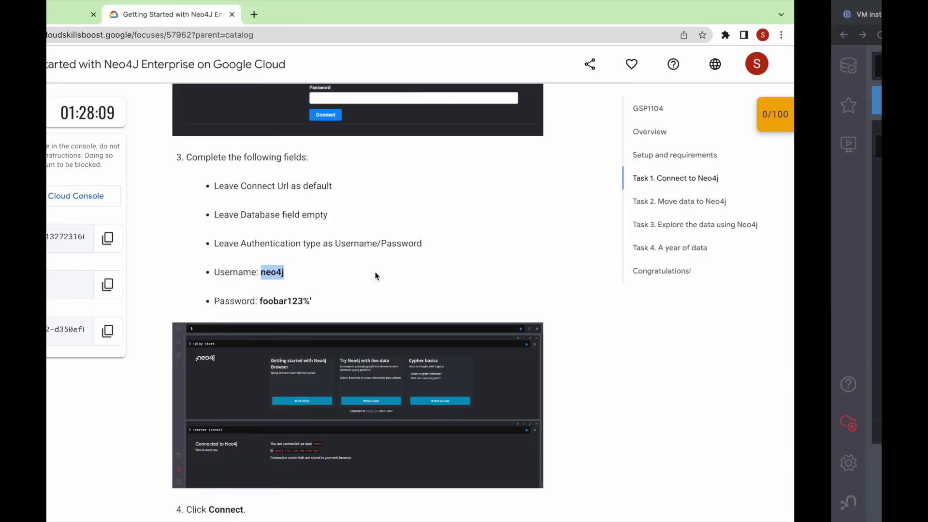
click(348, 331)
key(ctrl+v)
- Copy the Neo4j password from the lab instructions, enter it in the connection form, and connect to the server
key(ctrl+Left)
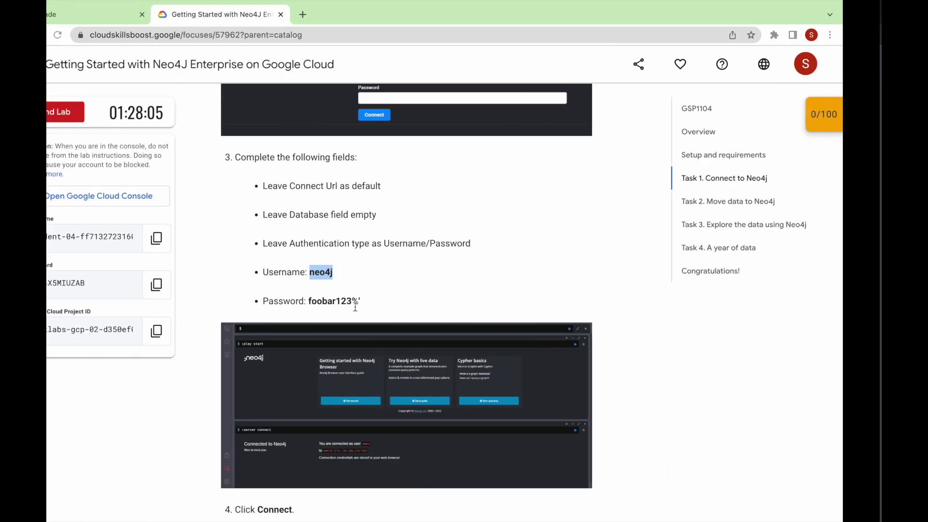
drag(348, 302, 388, 301)
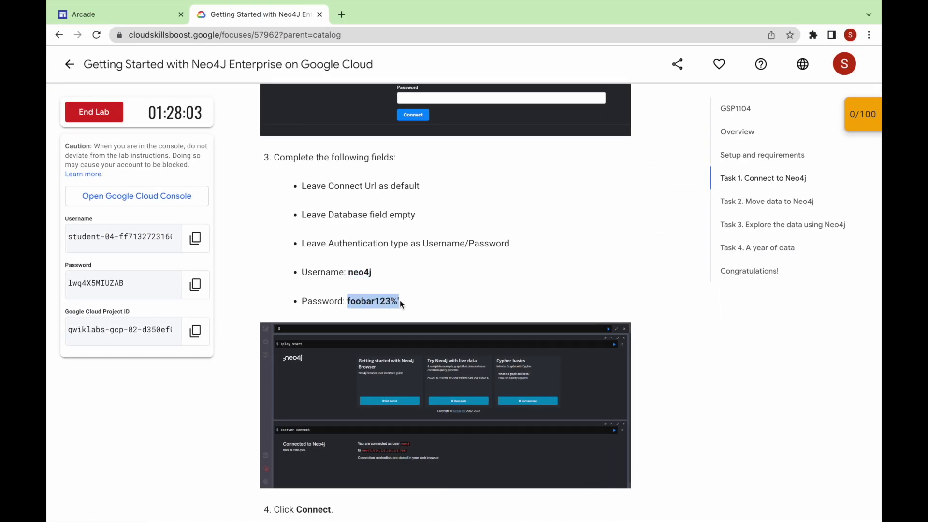
key(ctrl+Right)
click(384, 373)
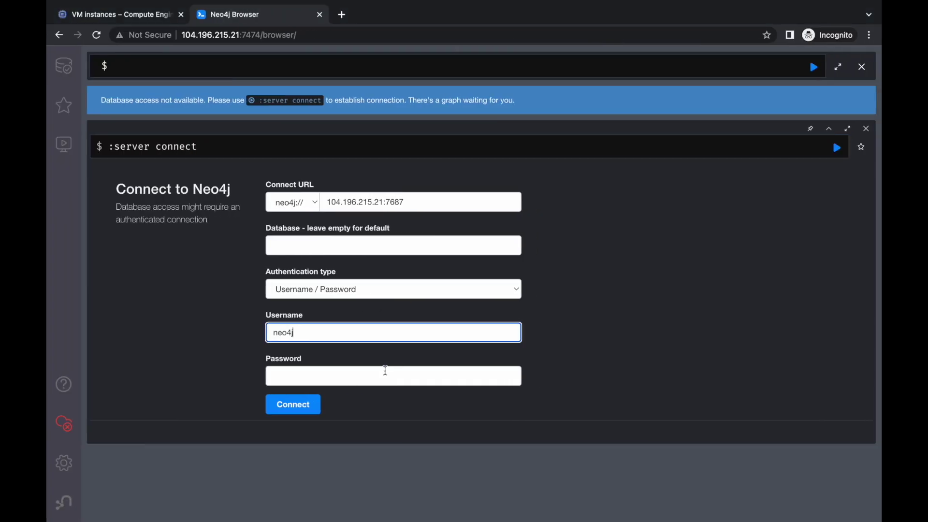
key(ctrl+v)
click(381, 406)
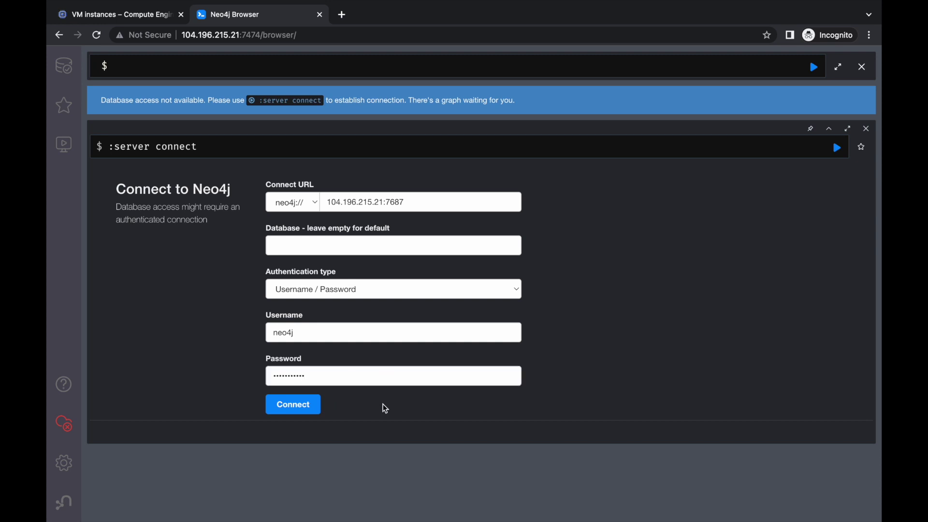
click(312, 405)
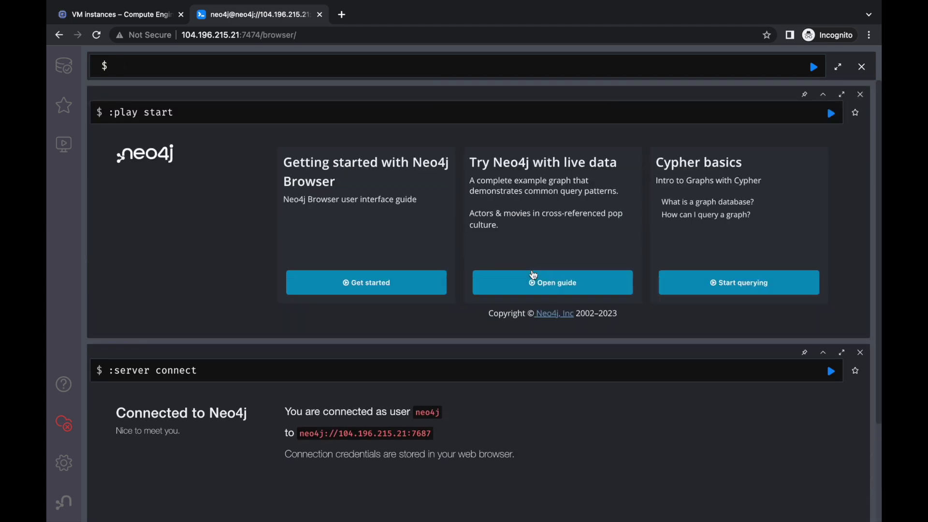
- Return to the lab page and search Google for the word "Password" in a new tab
key(ctrl+Left)
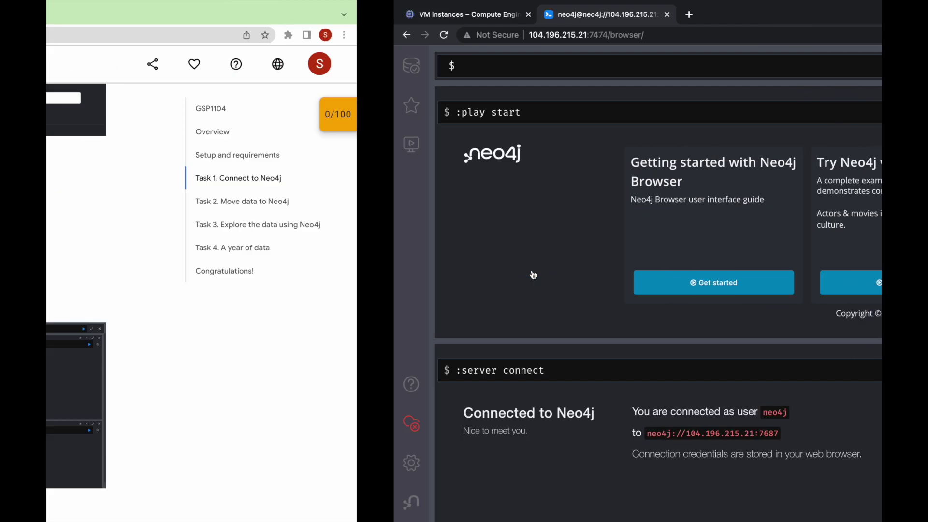
right_click(489, 241)
click(541, 292)
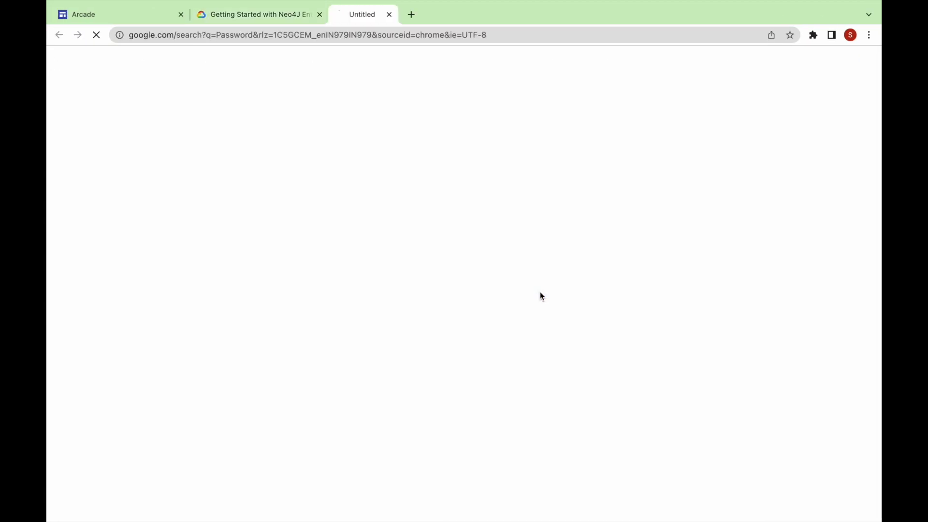
- Close the Google search tab and return to the lab instructions page
key(ctrl+shift+Tab)
click(427, 15)
click(453, 292)
- Copy the LOAD CSV statement for 2022-02-17.csv from Task 2 of the lab and run it in Neo4j Browser
scroll(453, 291, down, 4)
scroll(453, 291, down, 6)
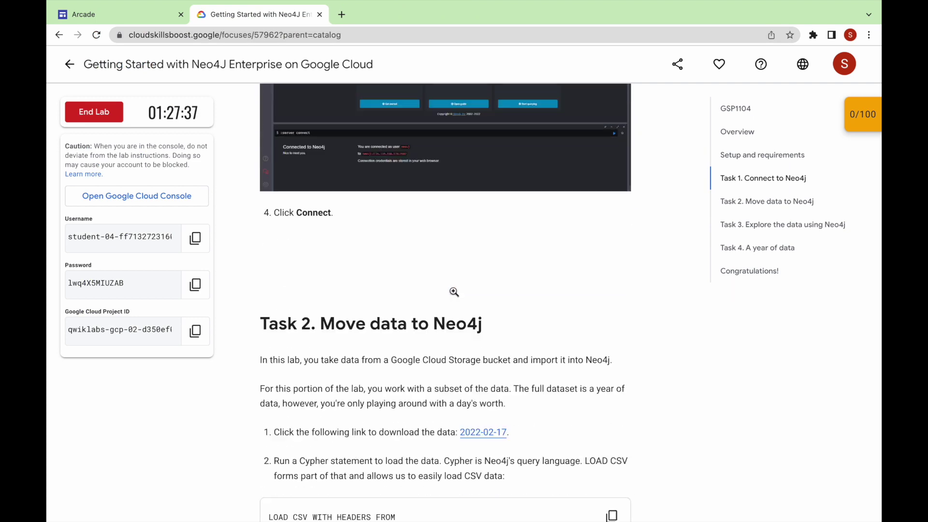
scroll(454, 290, down, 3)
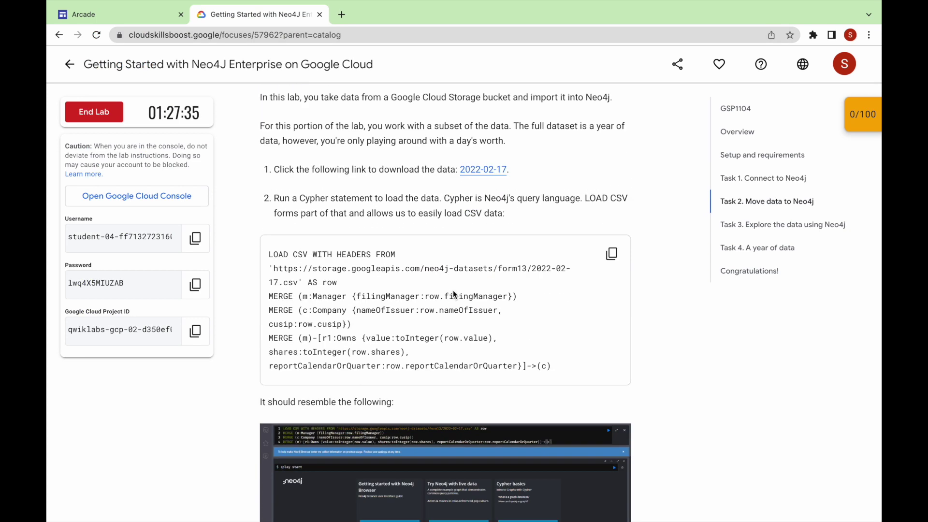
scroll(453, 289, up, 1)
scroll(453, 290, up, 6)
scroll(453, 290, down, 6)
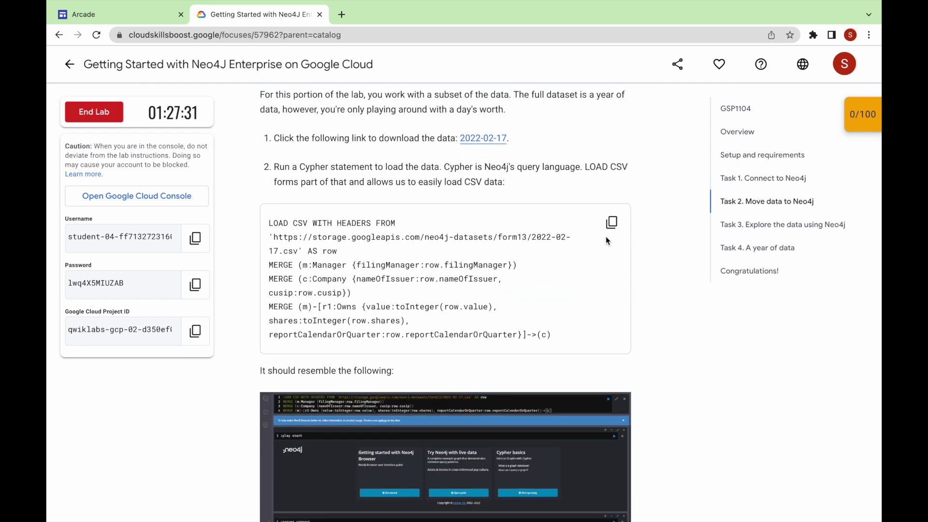
click(611, 222)
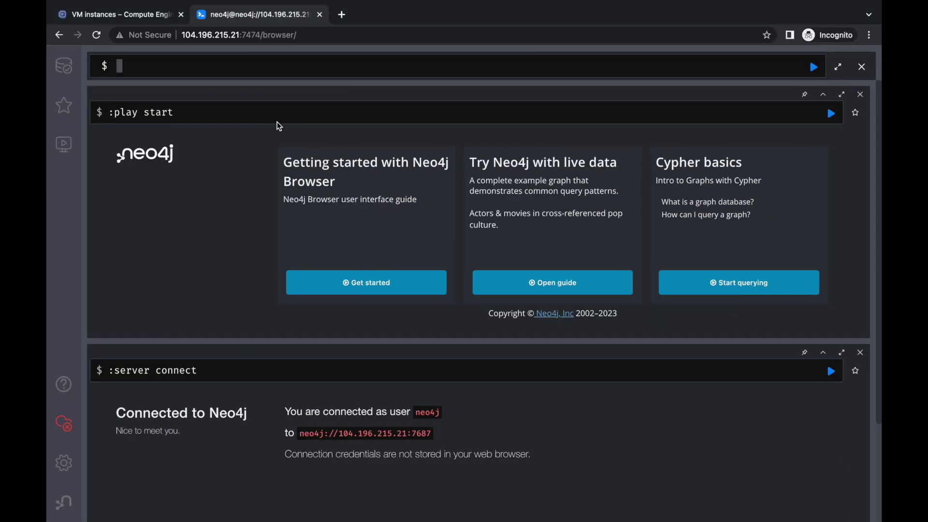
key(ctrl+v)
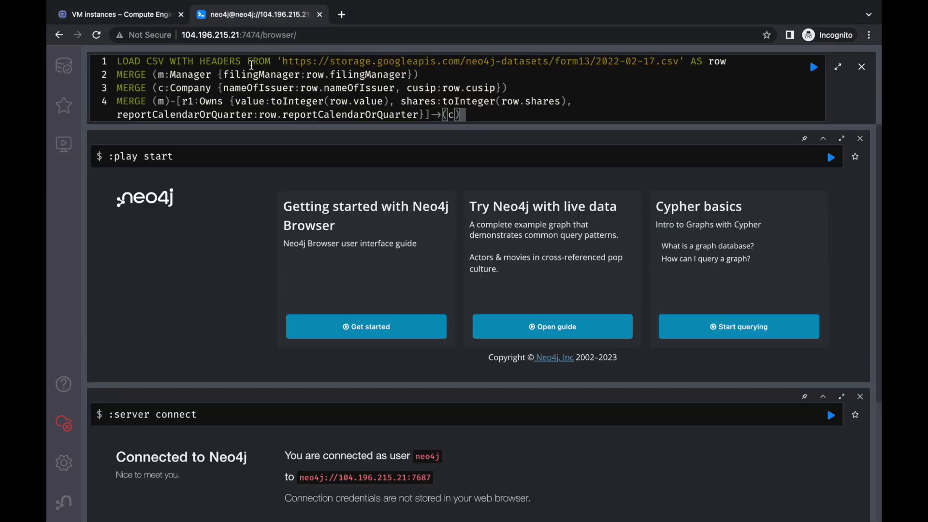
click(813, 67)
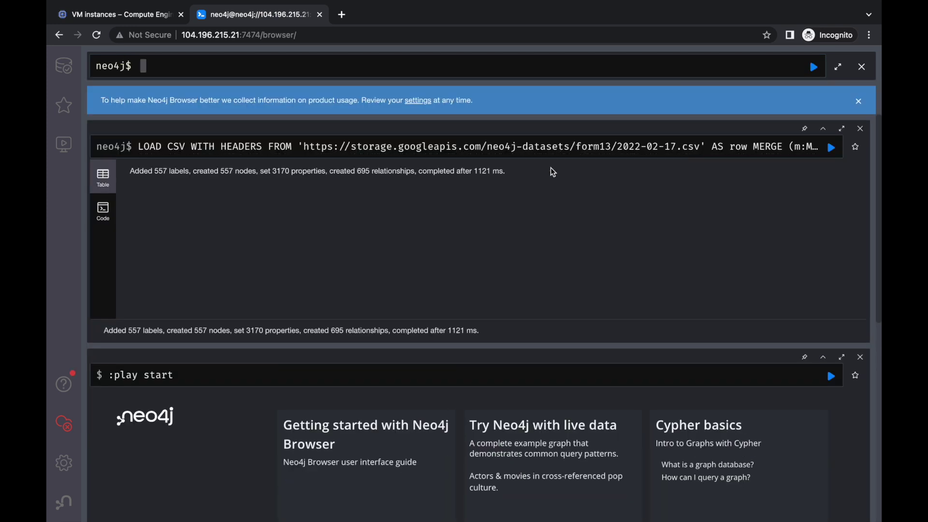
- Return to the lab page and check the progress of "Import CSV from Google Cloud Storage into Neo4j"
key(ctrl+Left)
scroll(465, 262, down, 8)
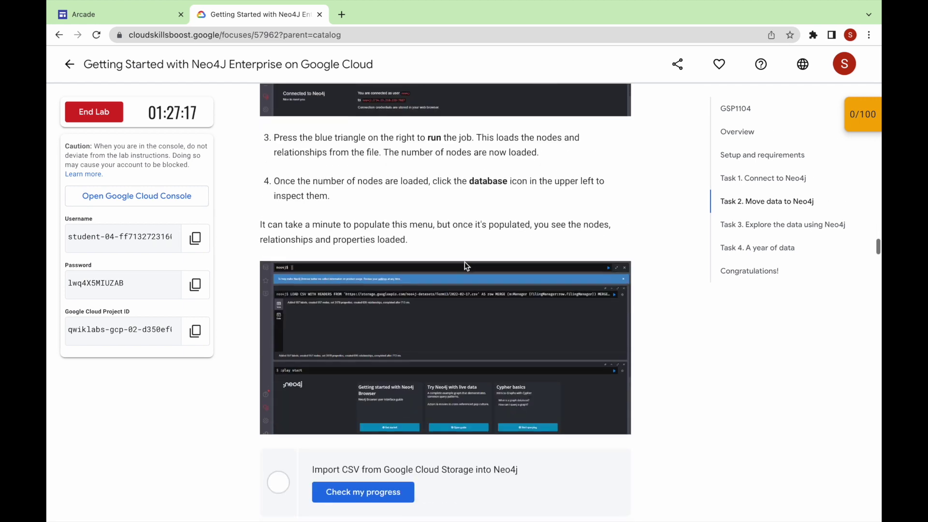
click(395, 403)
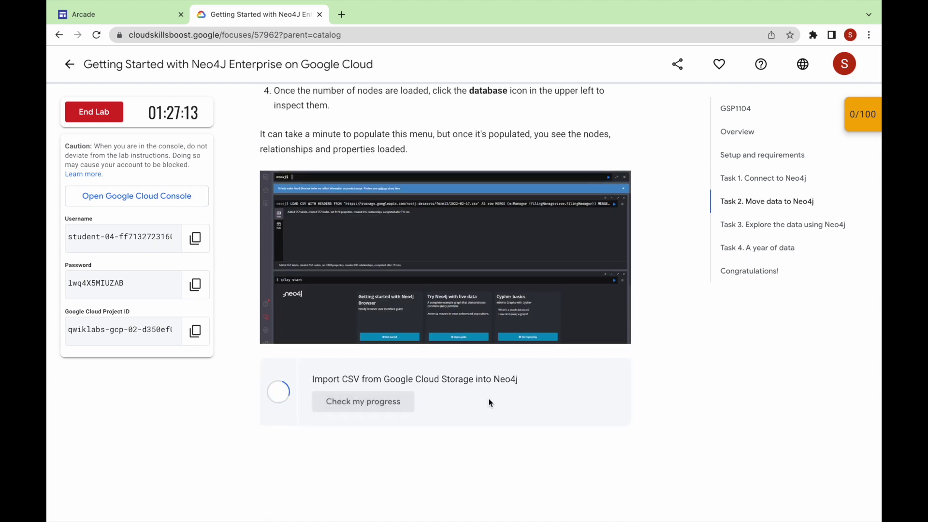
- Follow Task 3 by querying the Manager node label in Neo4j Browser, and collapse the graph's Overview pane
scroll(489, 399, down, 3)
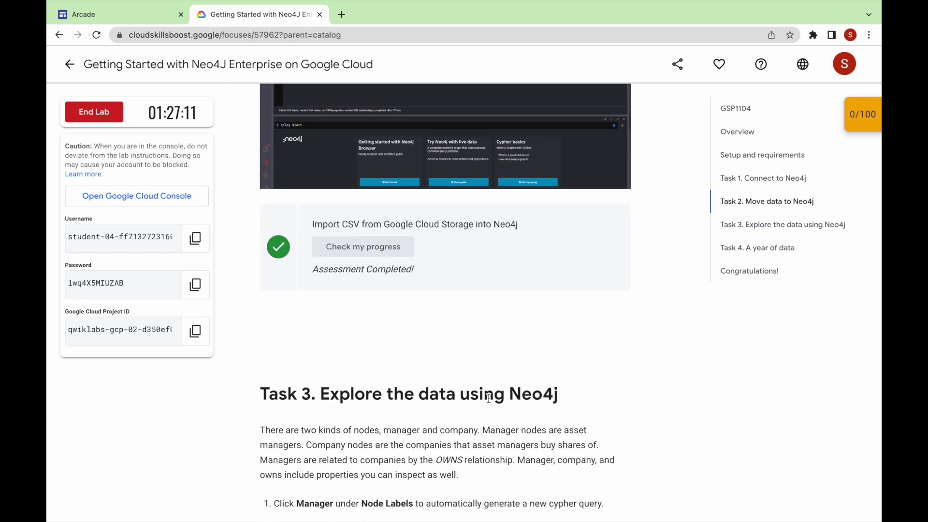
scroll(488, 398, down, 2)
scroll(488, 398, down, 4)
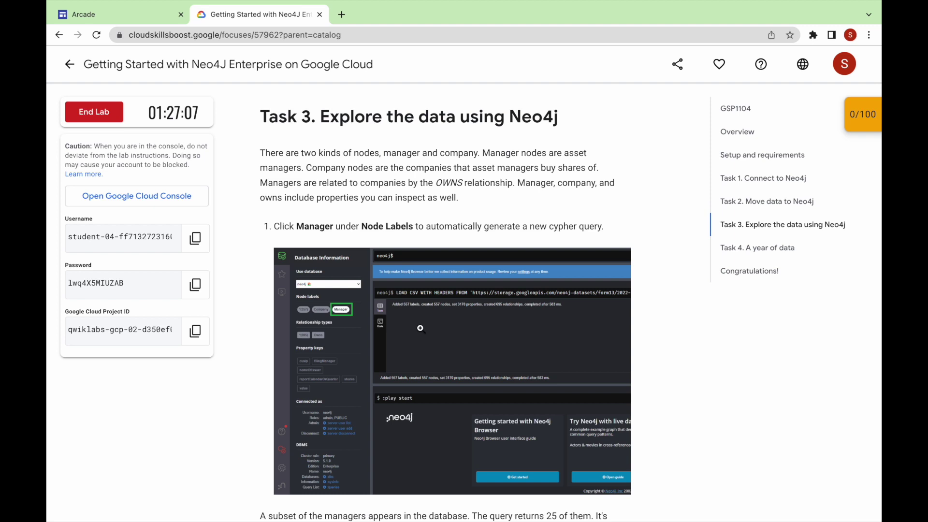
scroll(420, 328, down, 2)
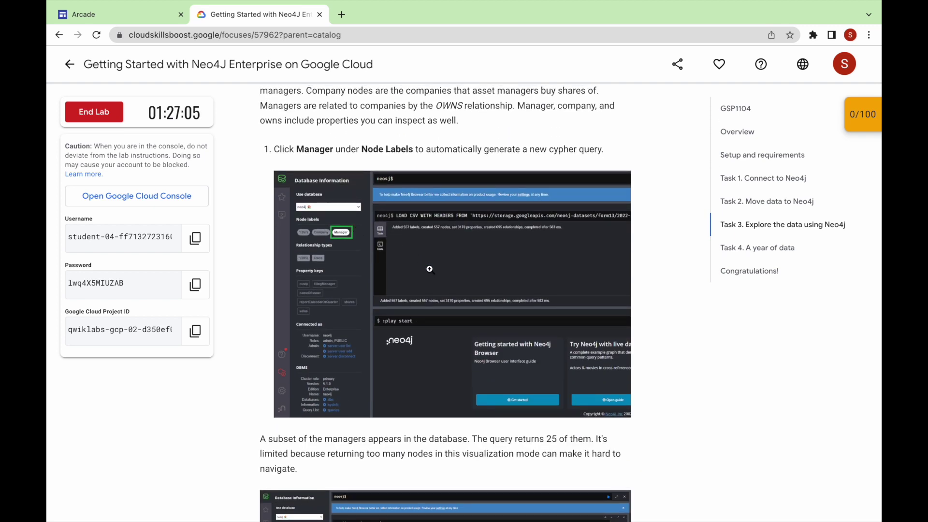
key(super+Tab)
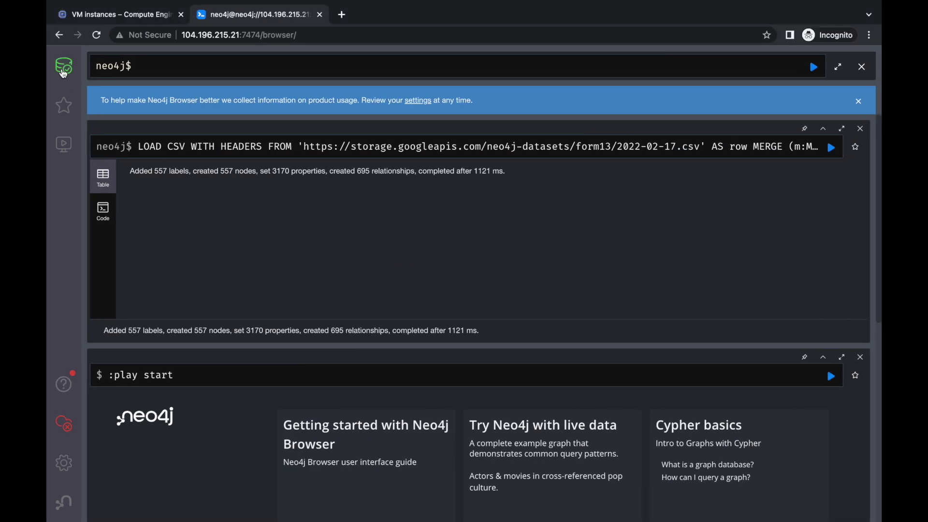
click(63, 66)
click(192, 172)
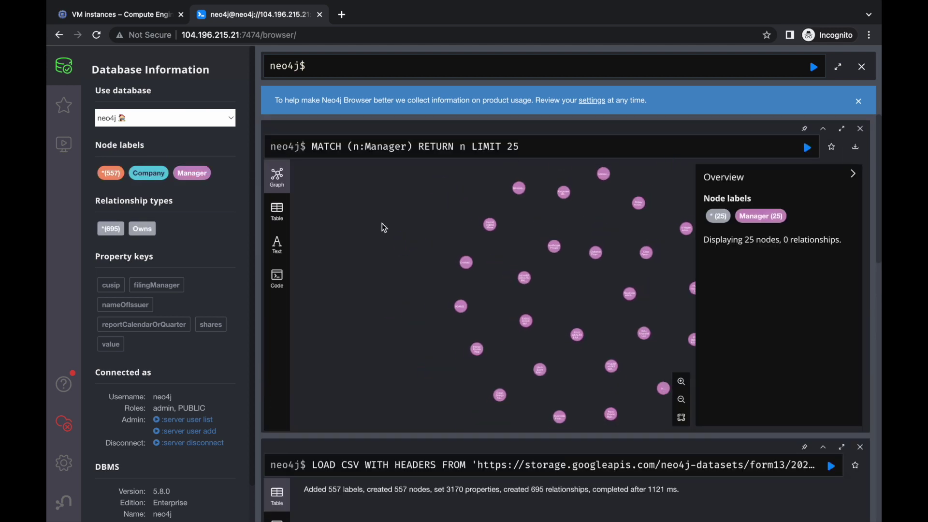
click(853, 173)
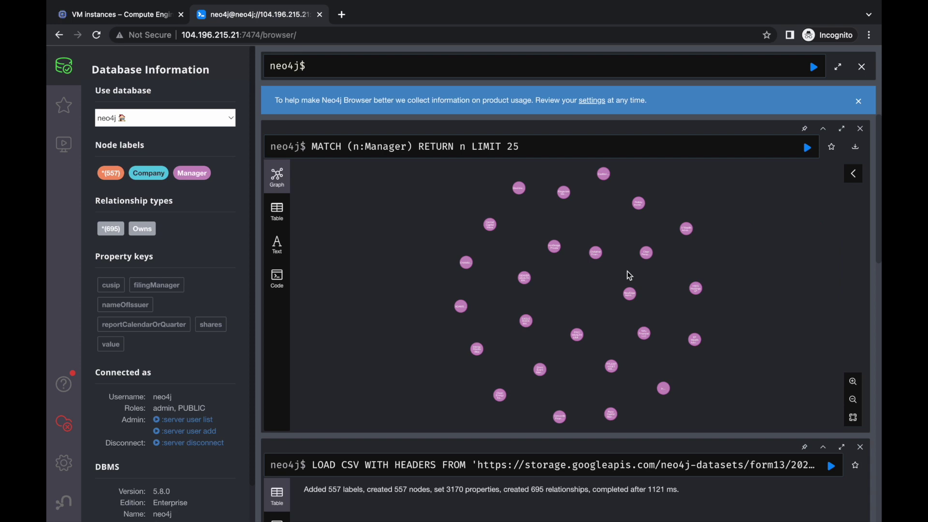
key(ctrl+Left)
scroll(533, 314, down, 3)
scroll(532, 314, down, 15)
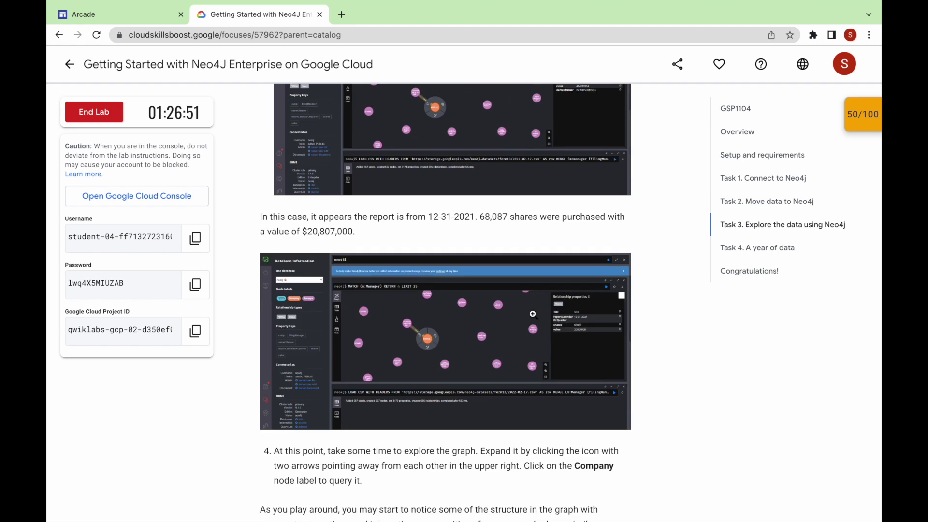
scroll(532, 314, down, 15)
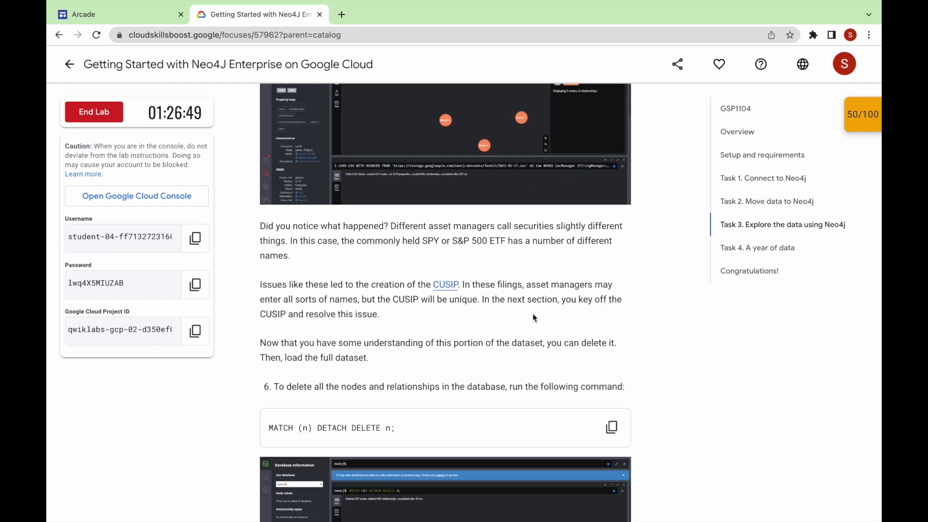
scroll(534, 317, down, 5)
click(612, 186)
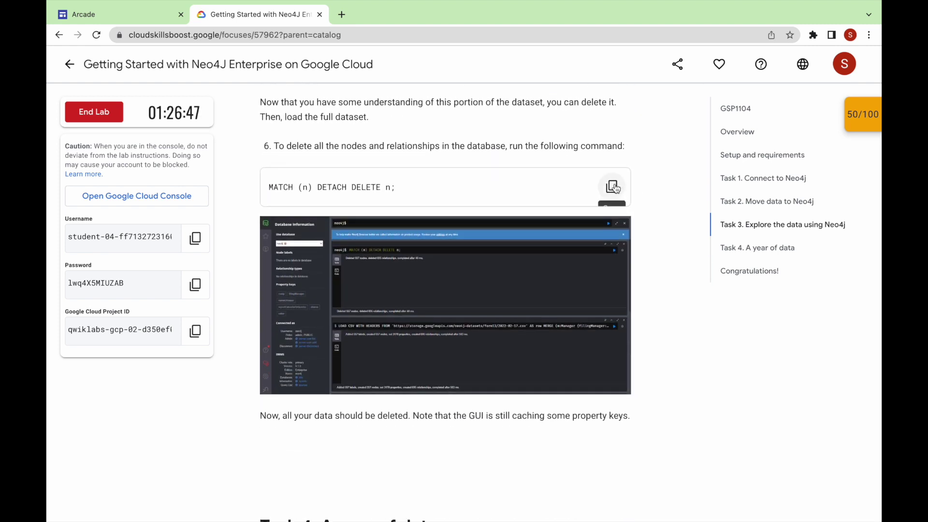
click(613, 187)
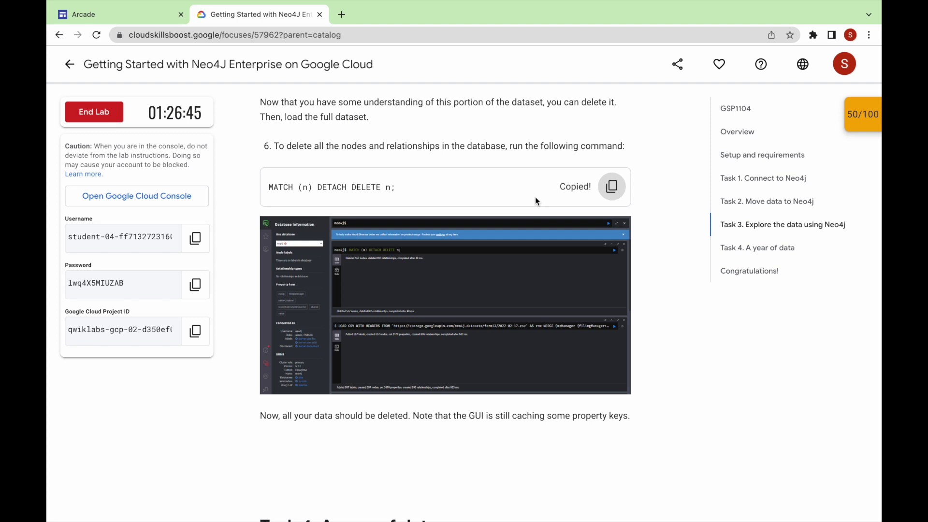
- Copy the duplicate-node query MATCH (n:Company{cusip:"78462F103"}) RETURN n LIMIT 25 from Task 3 and run it in Neo4j Browser
scroll(535, 197, up, 2)
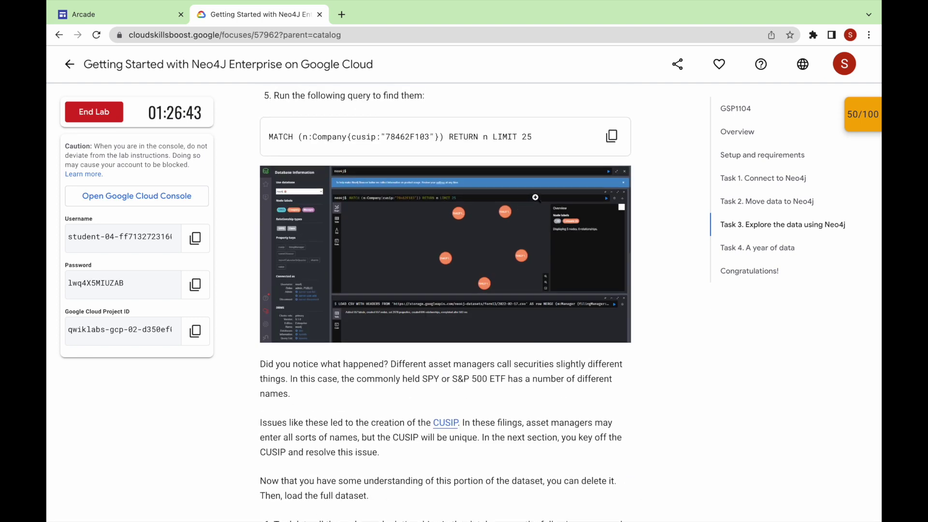
scroll(535, 197, up, 3)
scroll(535, 198, up, 15)
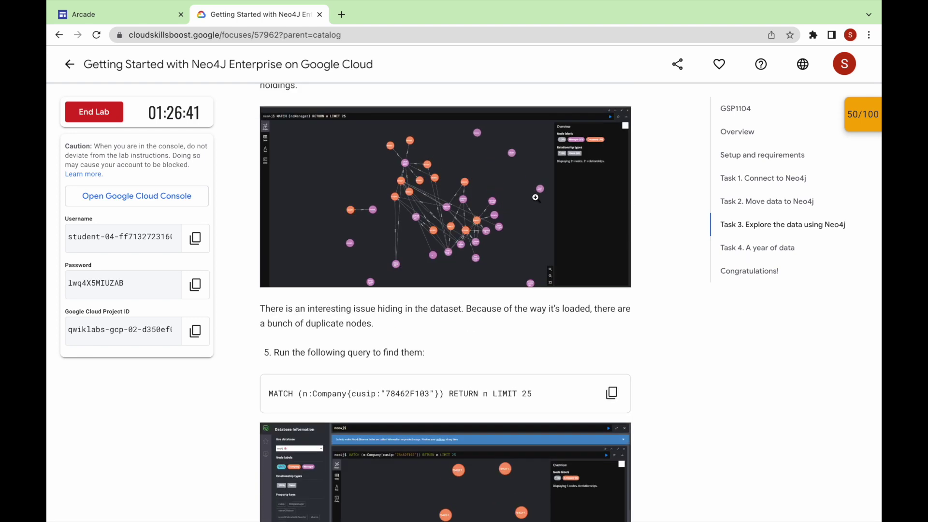
scroll(535, 197, up, 15)
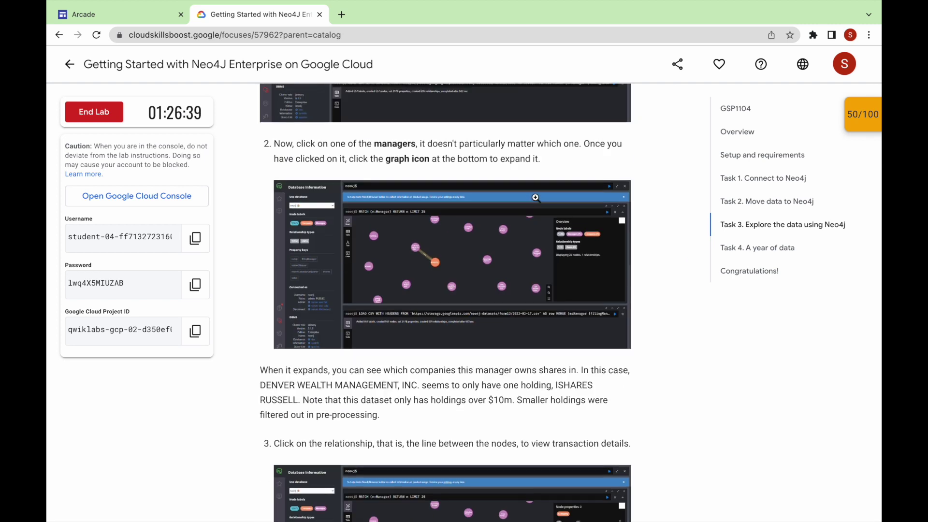
scroll(535, 197, up, 7)
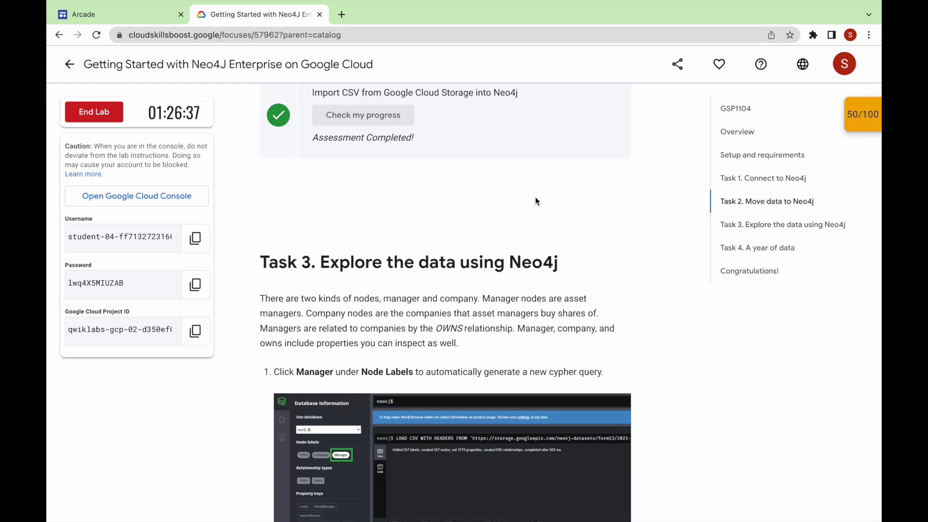
scroll(534, 197, down, 13)
scroll(534, 197, down, 15)
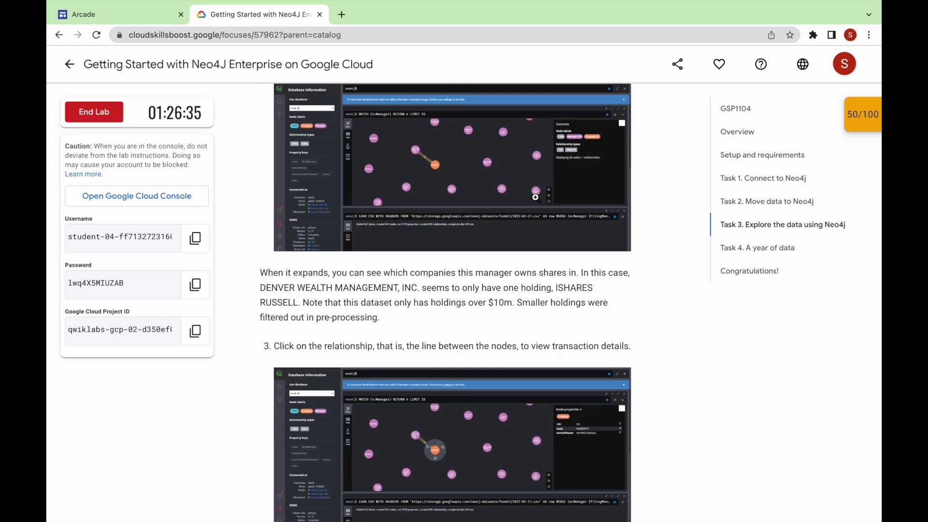
scroll(535, 196, down, 7)
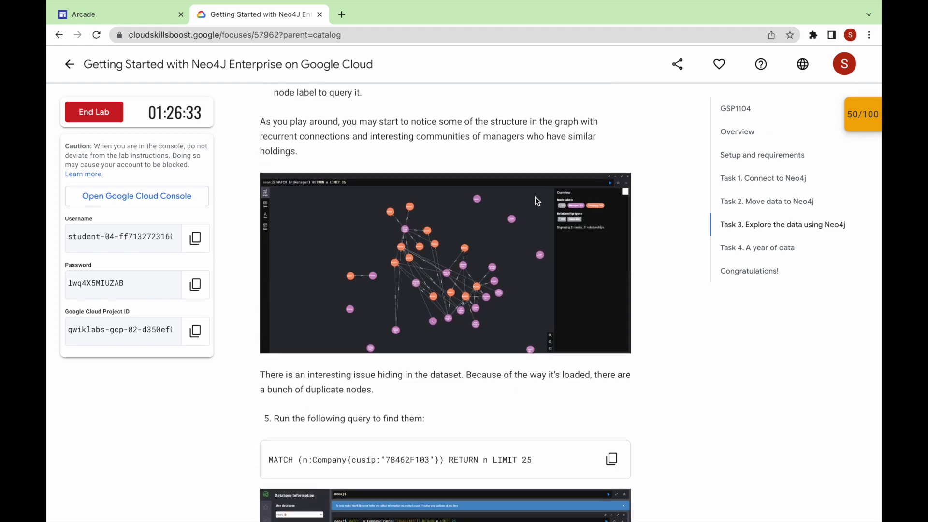
click(611, 272)
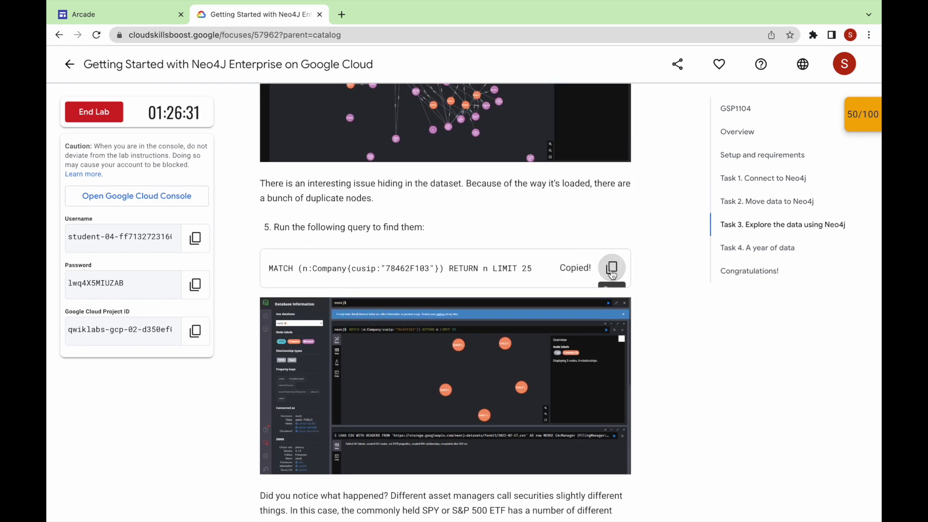
key(alt+Tab)
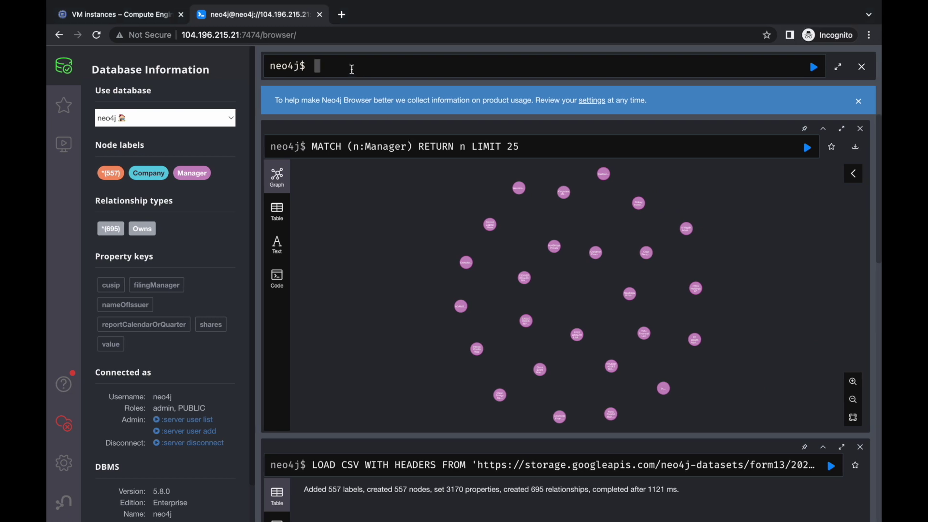
key(ctrl+v)
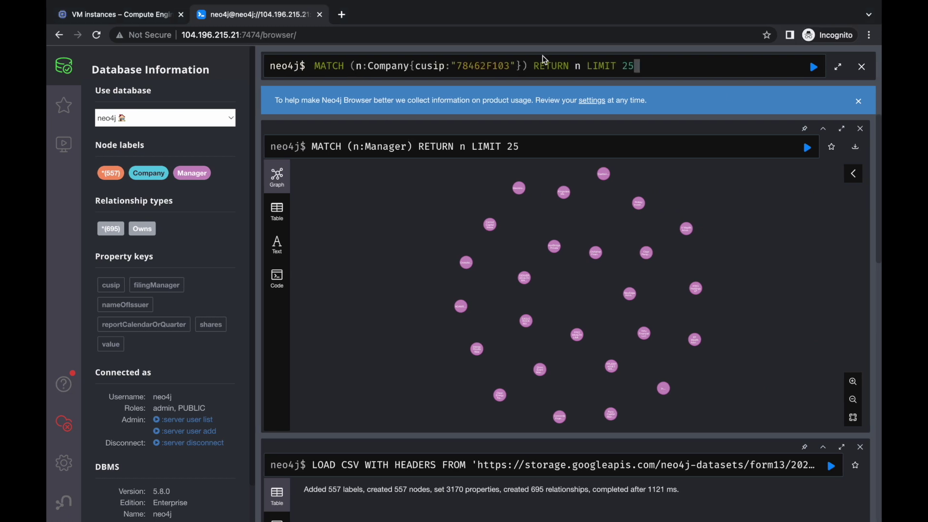
click(813, 67)
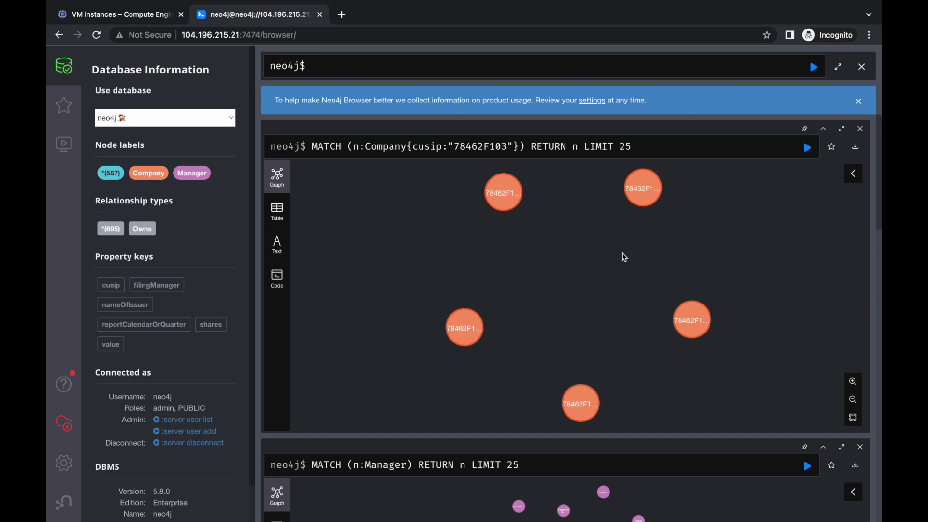
- Copy MATCH (n) DETACH DELETE n; from the lab and run it in Neo4j Browser to delete all nodes and relationships
key(alt+Tab)
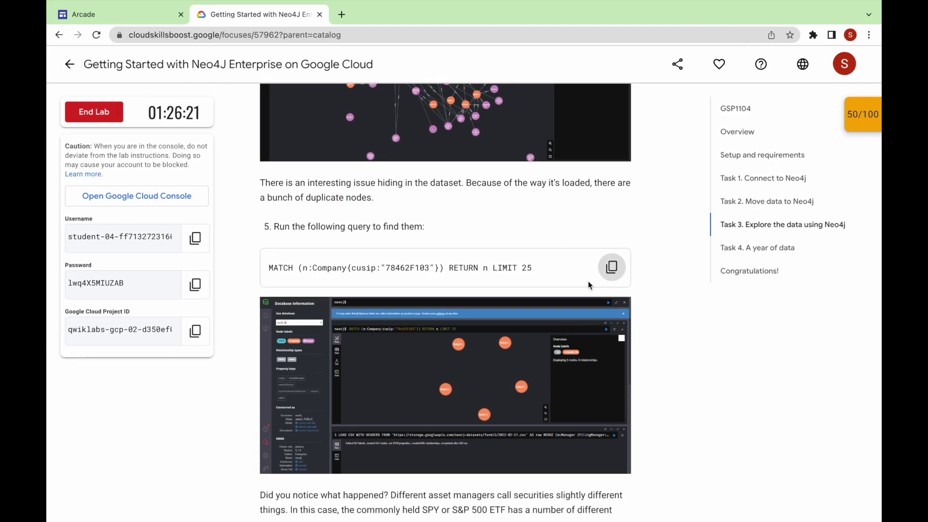
scroll(587, 280, down, 10)
click(611, 284)
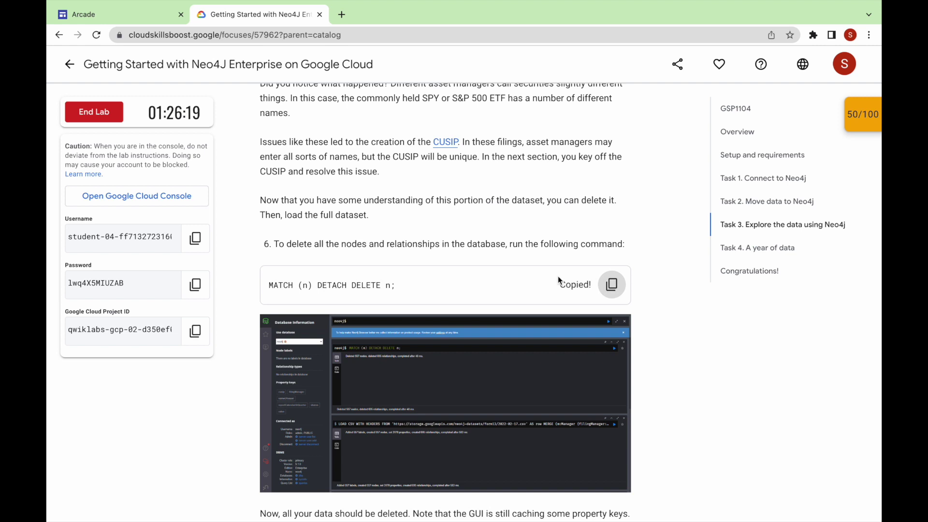
key(alt+Tab)
click(437, 66)
key(ctrl+v)
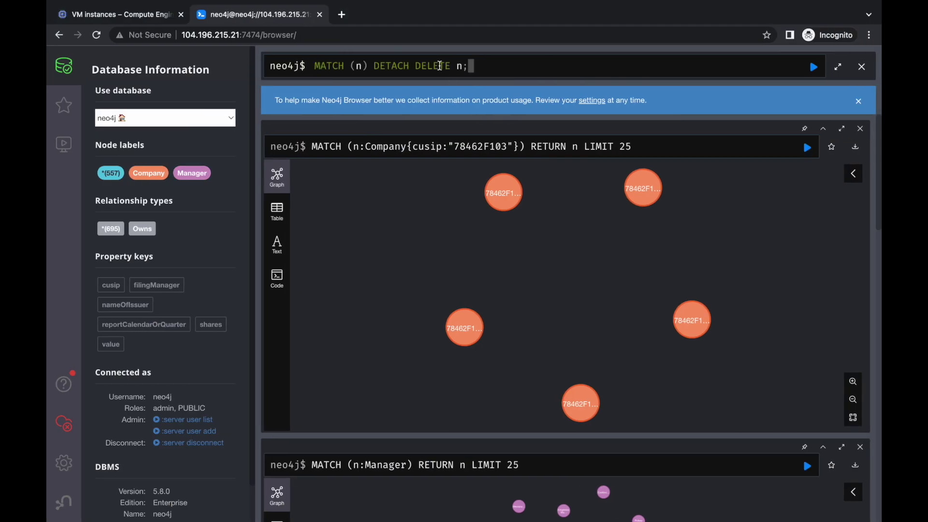
click(814, 66)
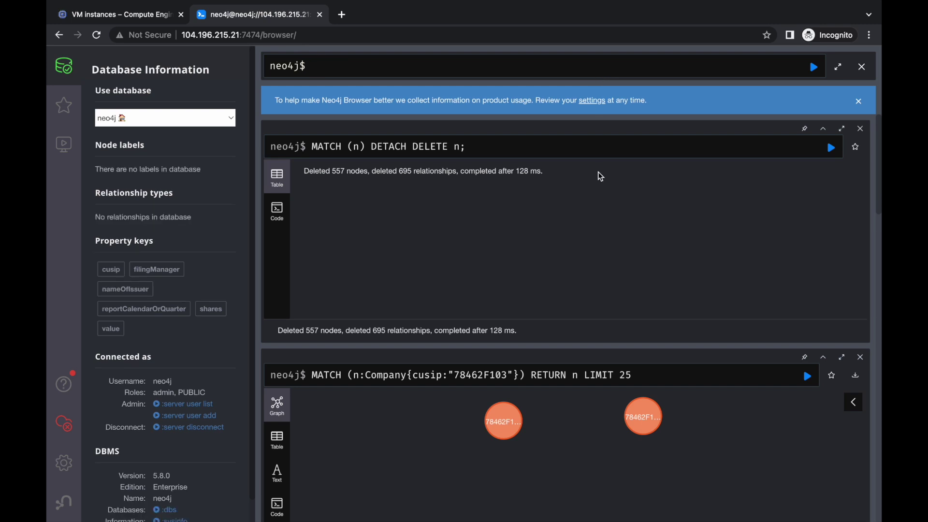
- Copy Task 4's node key constraints for Company (cusip) and Manager (filingManager) from the lab and run them in Neo4j Browser
key(ctrl+Left)
scroll(566, 283, down, 10)
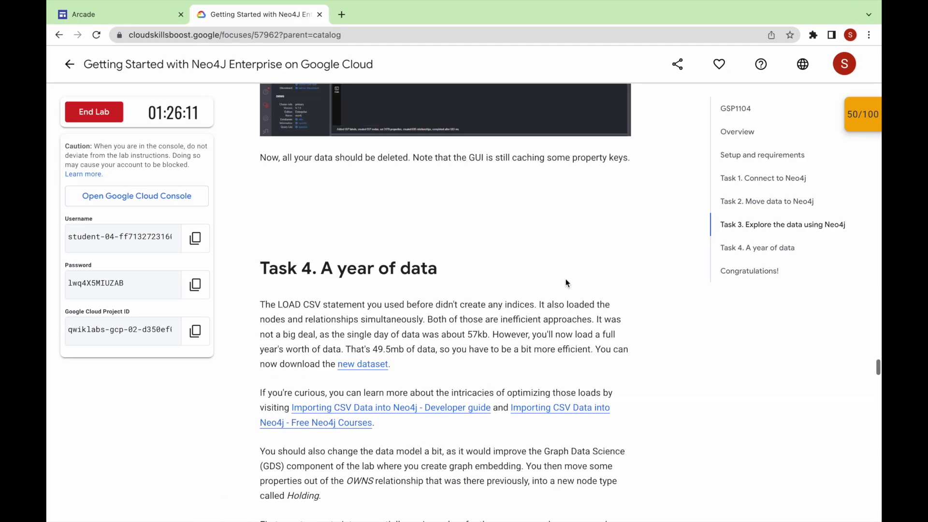
scroll(566, 283, down, 6)
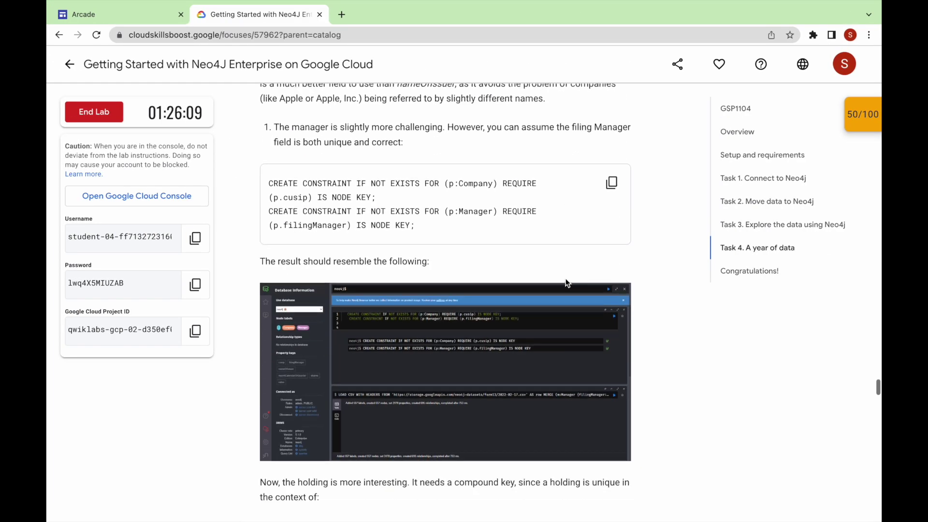
click(622, 188)
key(ctrl+Right)
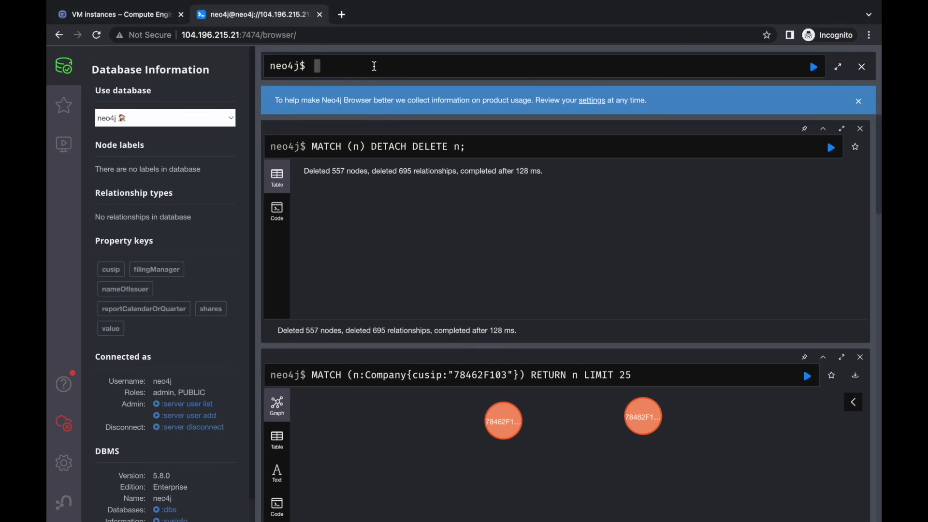
key(ctrl+v)
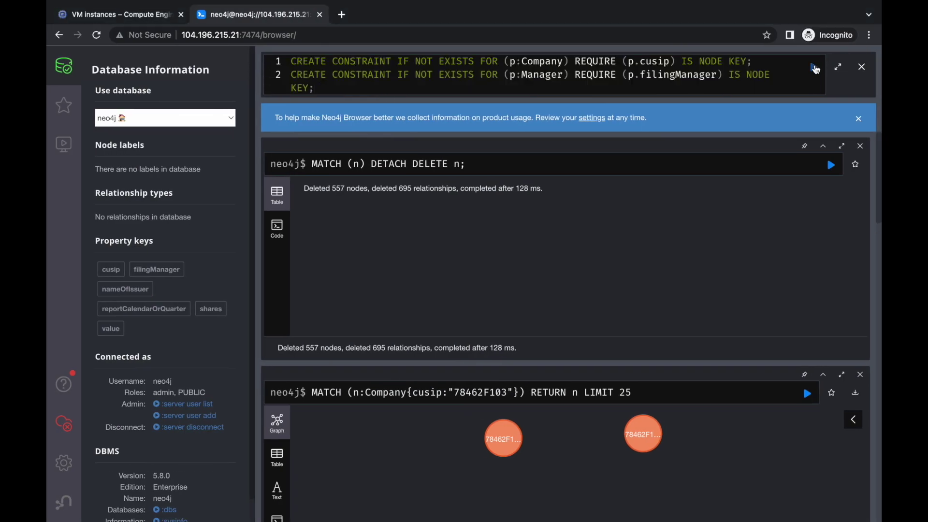
click(816, 66)
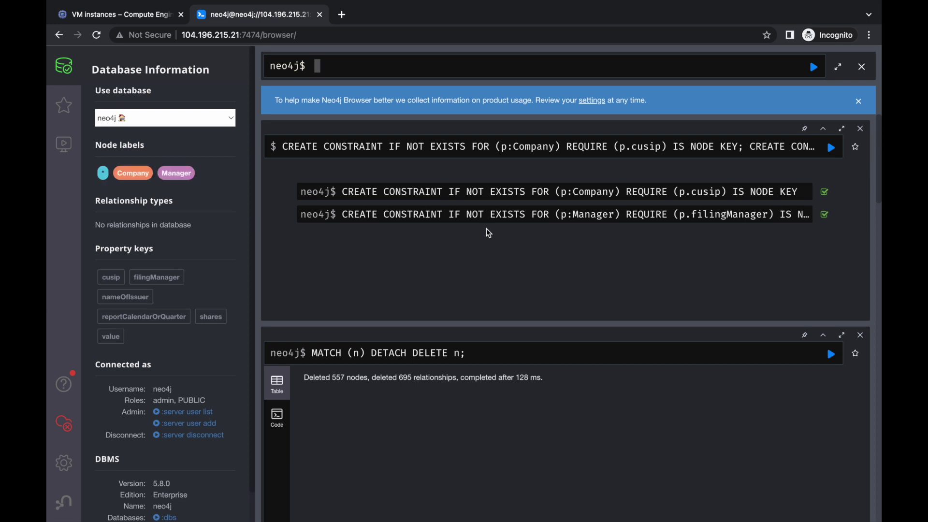
- Copy the Holding constraint with the compound key filingManager, cusip and reportCalendarOrQuarter from the lab and run it in Neo4j Browser
key(ctrl+Left)
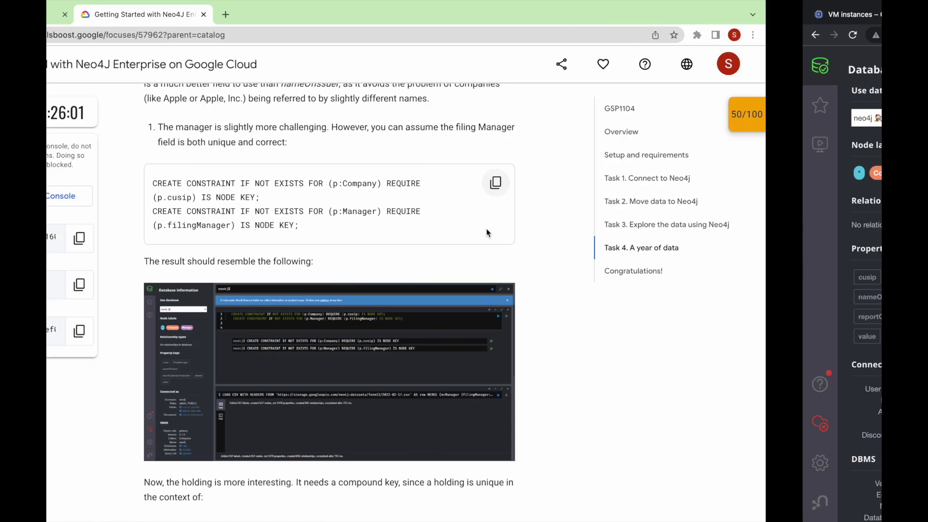
scroll(512, 284, down, 8)
click(612, 193)
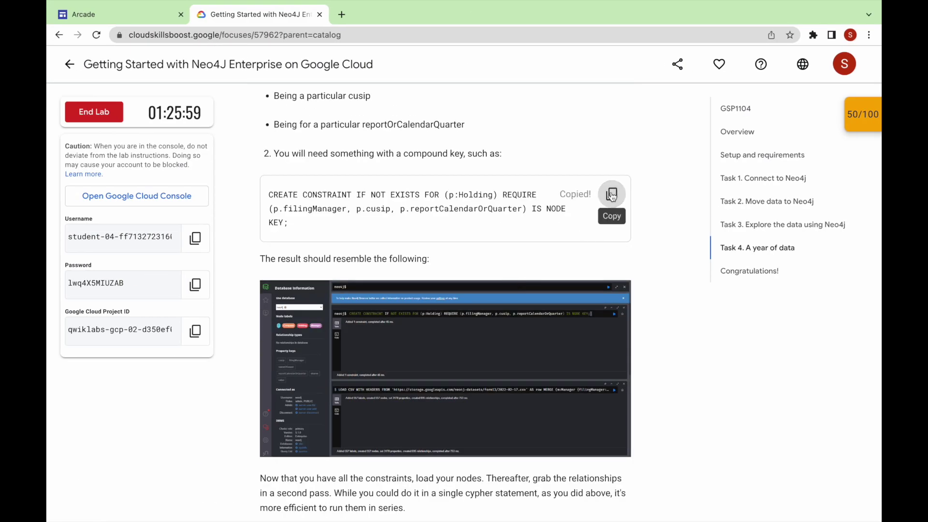
key(ctrl+Right)
key(ctrl+v)
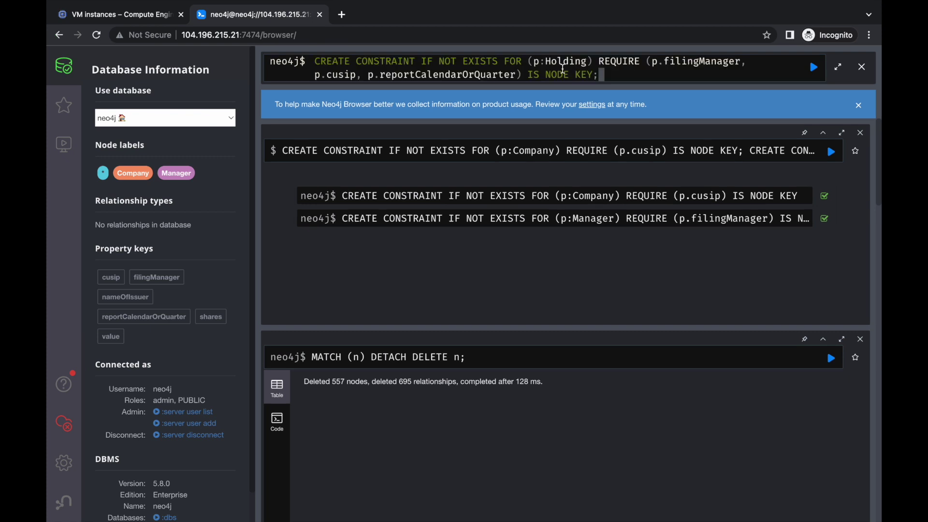
click(814, 68)
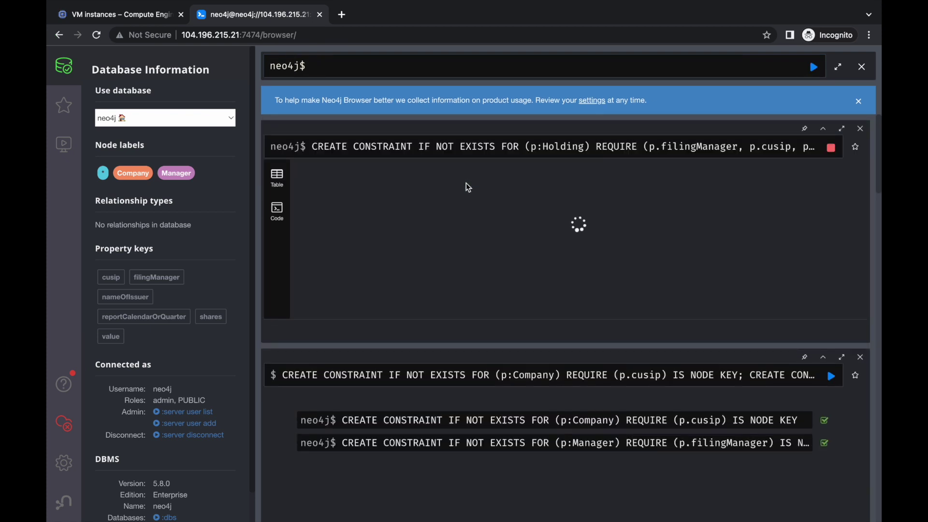
- Copy the LOAD CSV statement that merges Company nodes from form13/2021.csv and run it in Neo4j Browser
key(ctrl+Left)
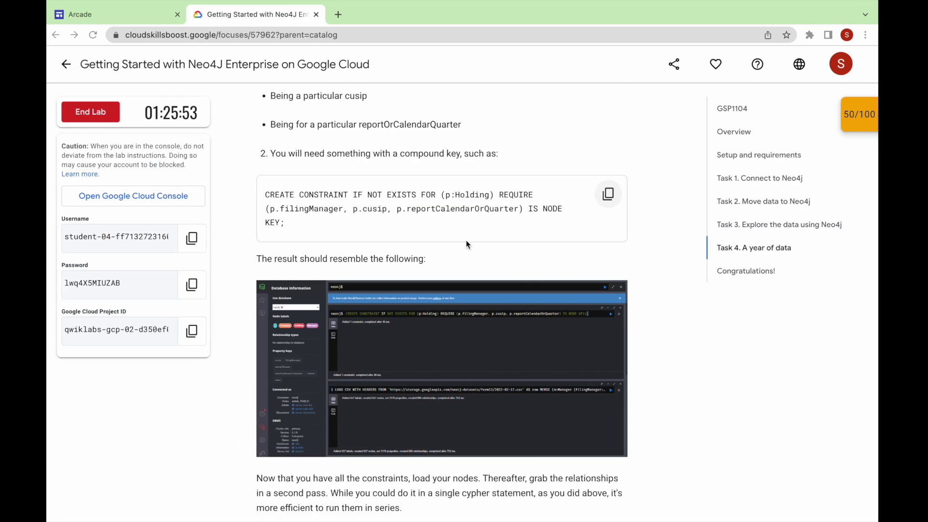
scroll(465, 217, down, 8)
click(611, 218)
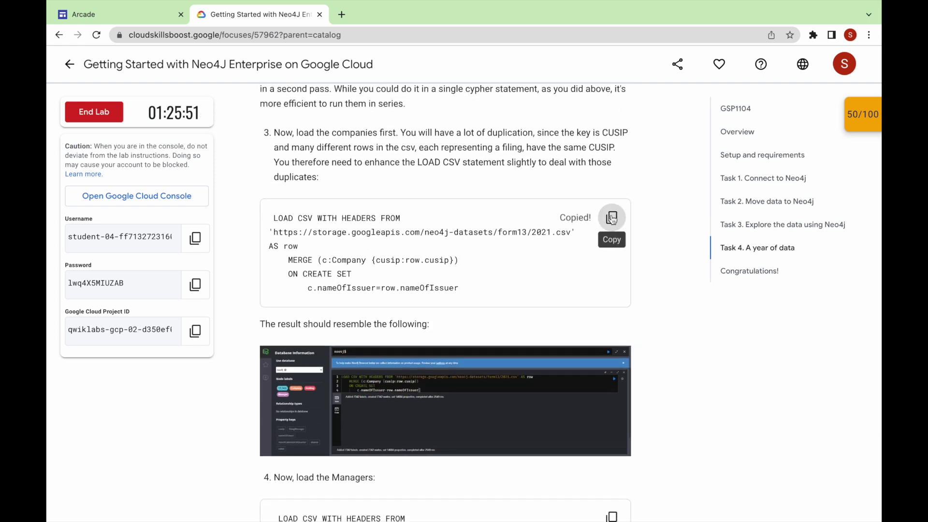
key(ctrl+Right)
key(ctrl+v)
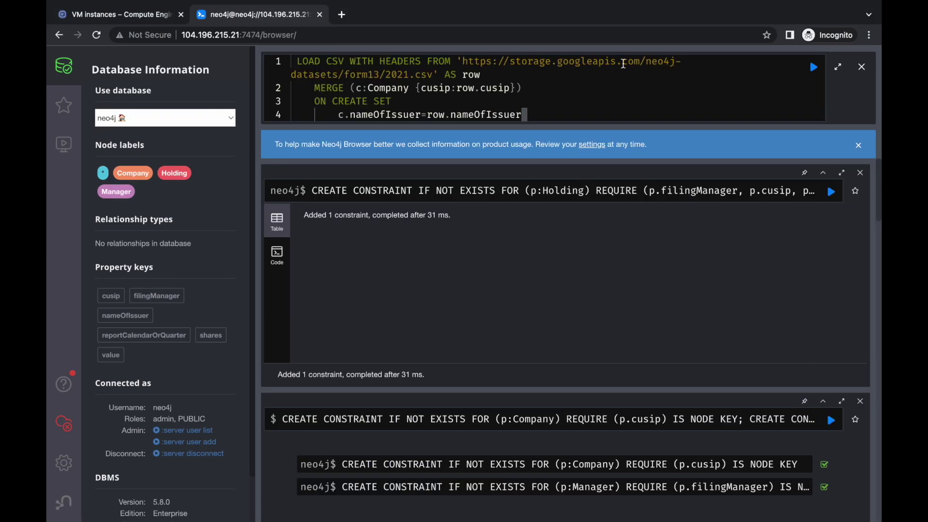
click(815, 68)
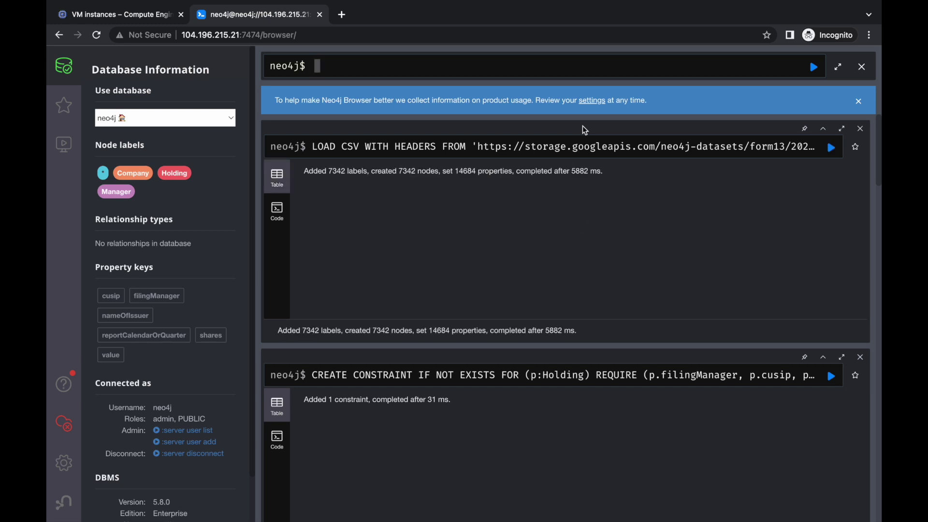
- Copy the lab's LOAD CSV statement that merges Manager nodes by filingManager from 2021.csv and run it in Neo4j Browser
key(alt+Tab)
scroll(525, 268, down, 8)
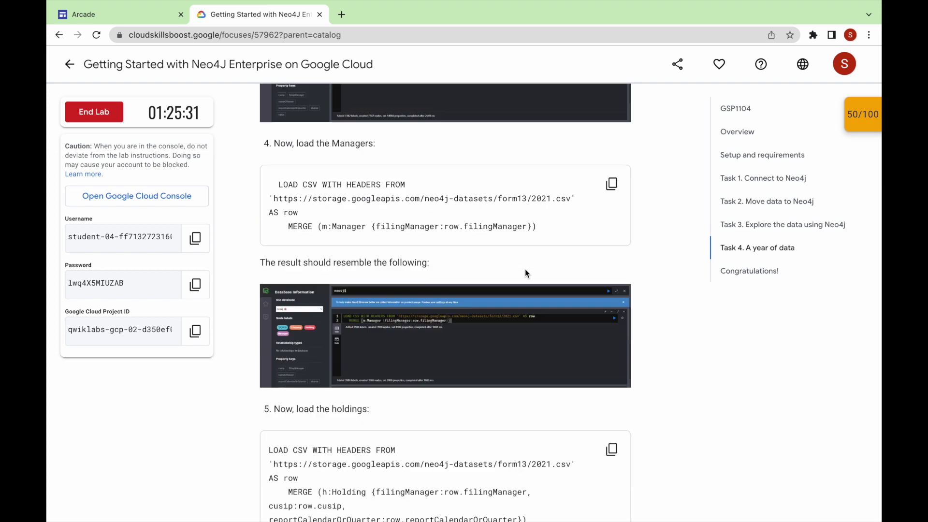
click(605, 133)
key(alt+Tab)
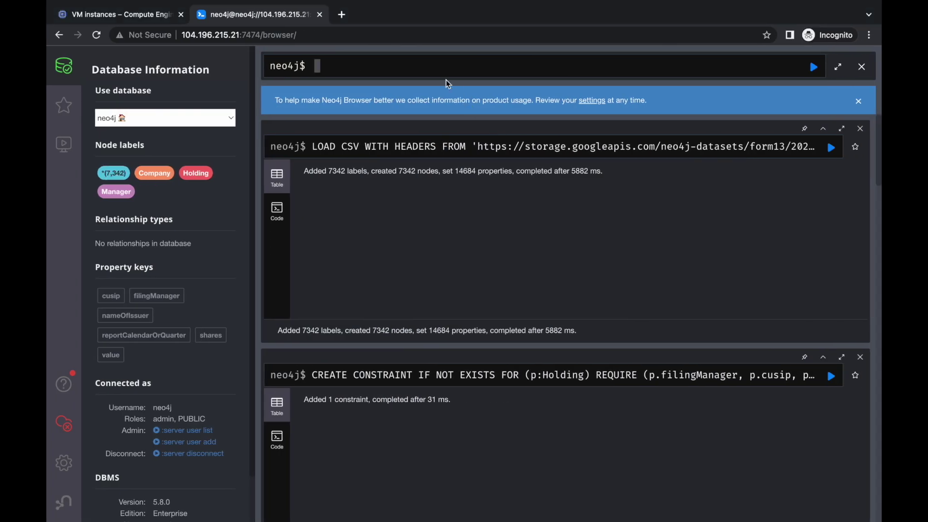
key(ctrl+v)
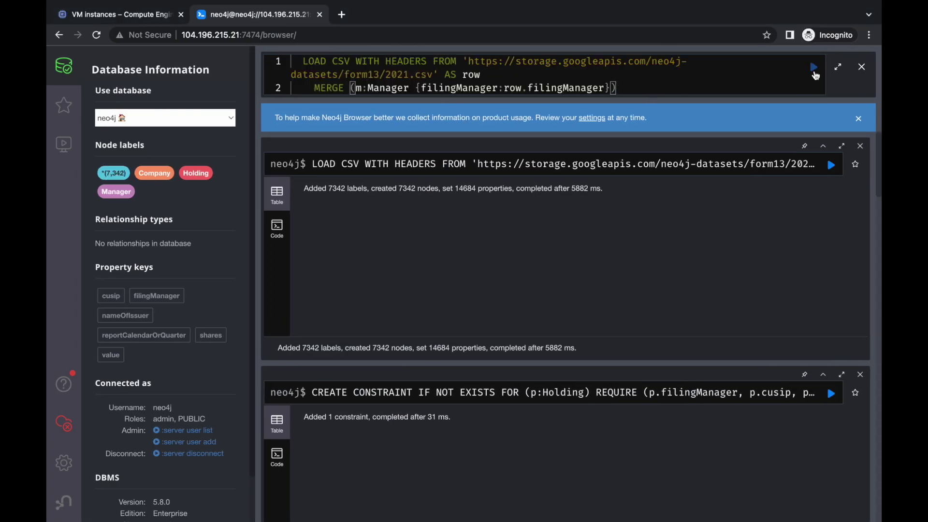
click(813, 66)
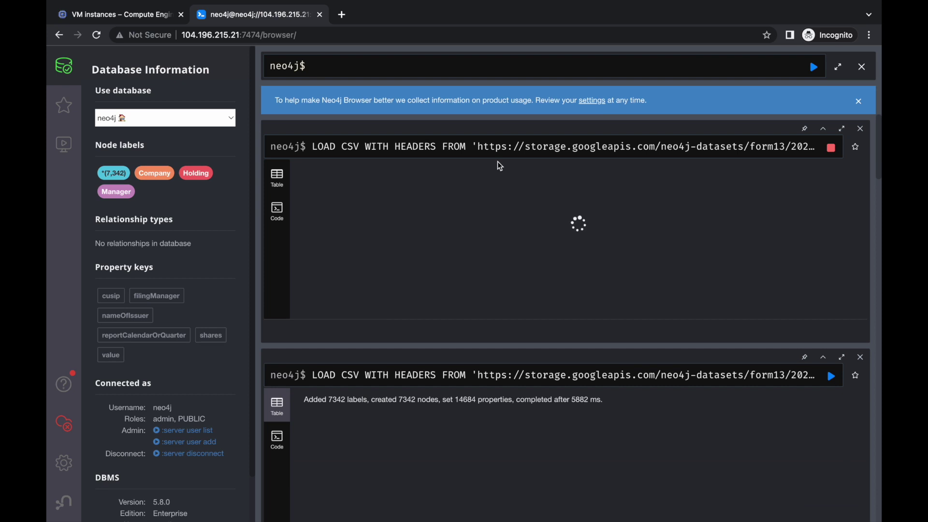
- Copy the LOAD CSV statement that merges Holding nodes with value, shares, target and nameOfIssuer, and run it in Neo4j Browser
key(alt+Tab)
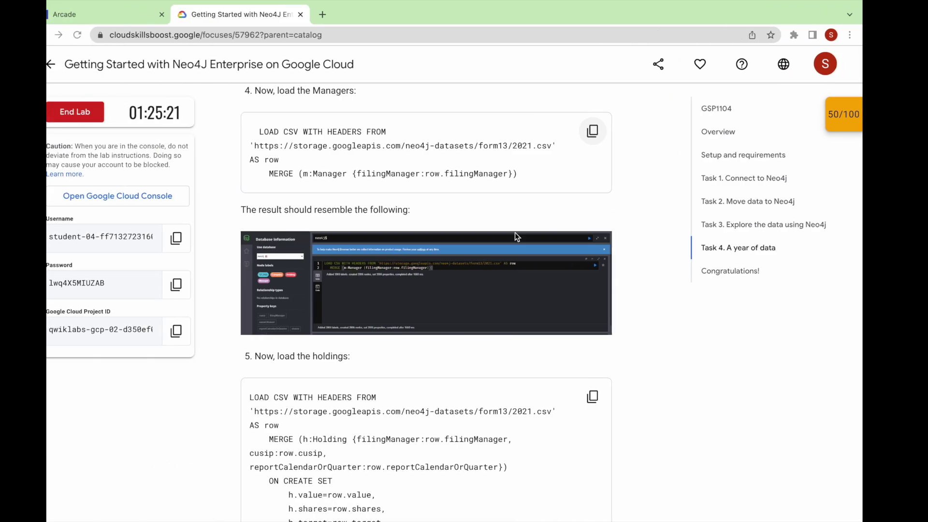
scroll(514, 233, down, 6)
click(611, 148)
key(ctrl+Right)
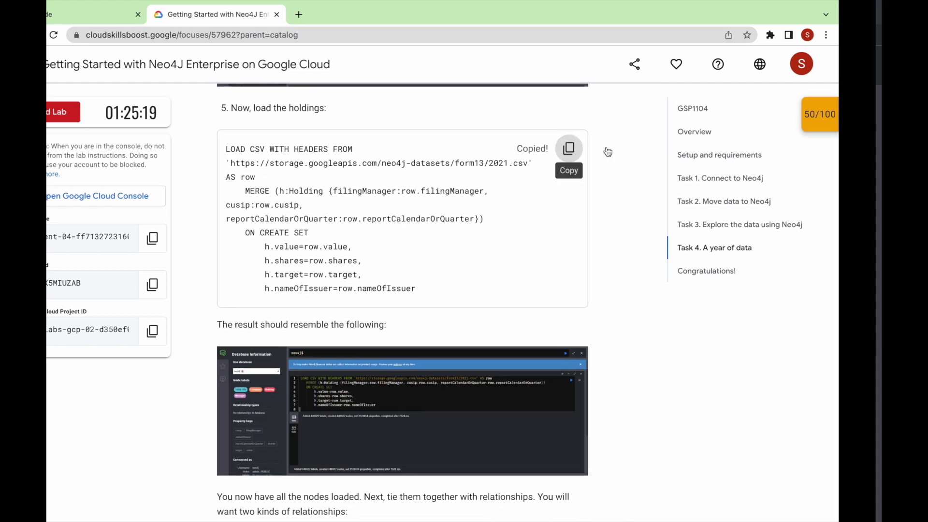
key(ctrl+v)
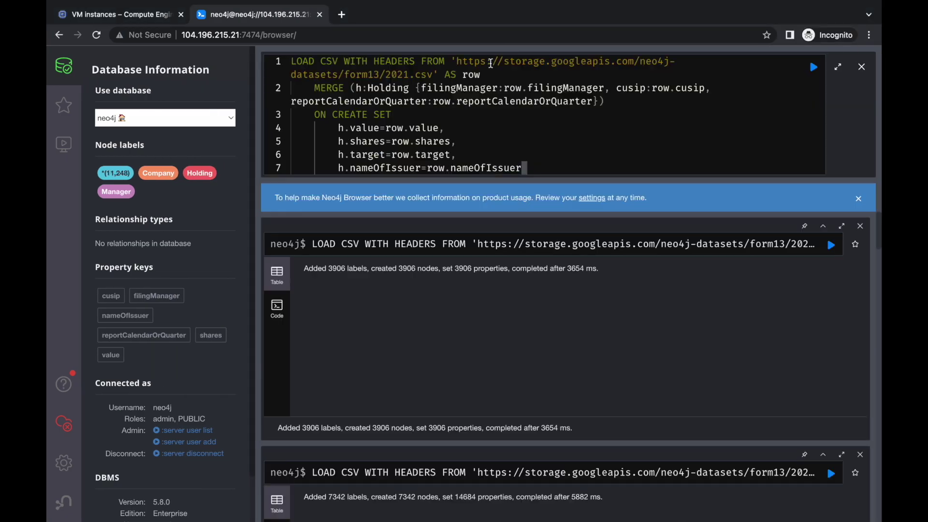
click(813, 66)
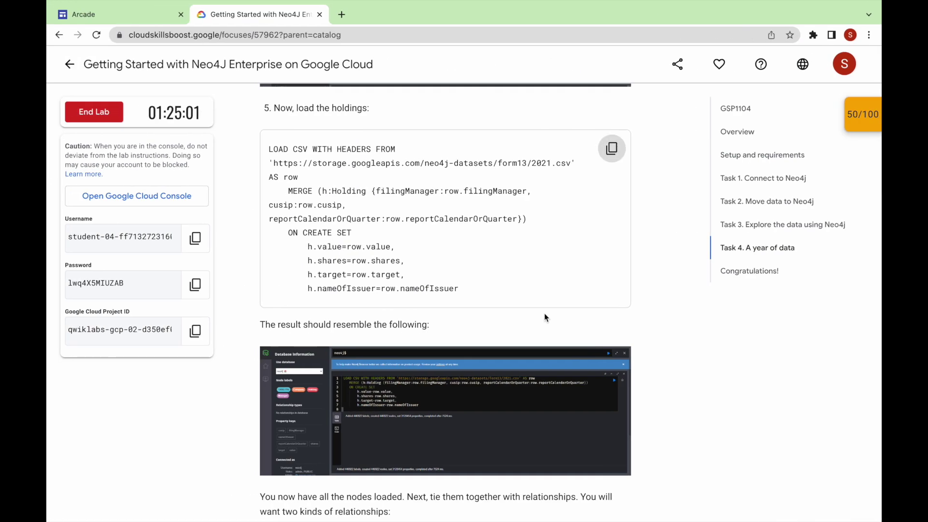
- Copy the LOAD CSV statement that merges OWNS relationships from Manager to Holding and run it in Neo4j Browser
scroll(544, 313, down, 7)
scroll(544, 313, down, 3)
click(611, 197)
key(ctrl+Right)
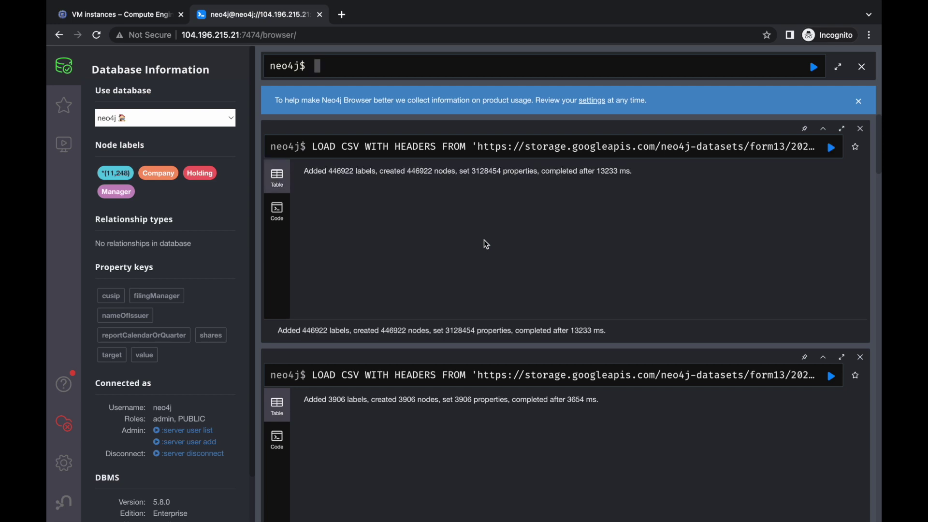
key(ctrl+v)
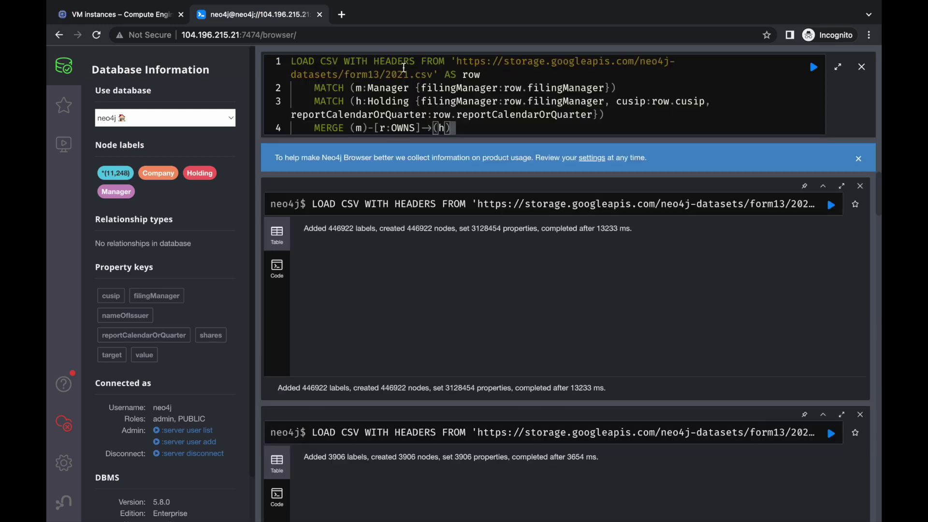
click(815, 73)
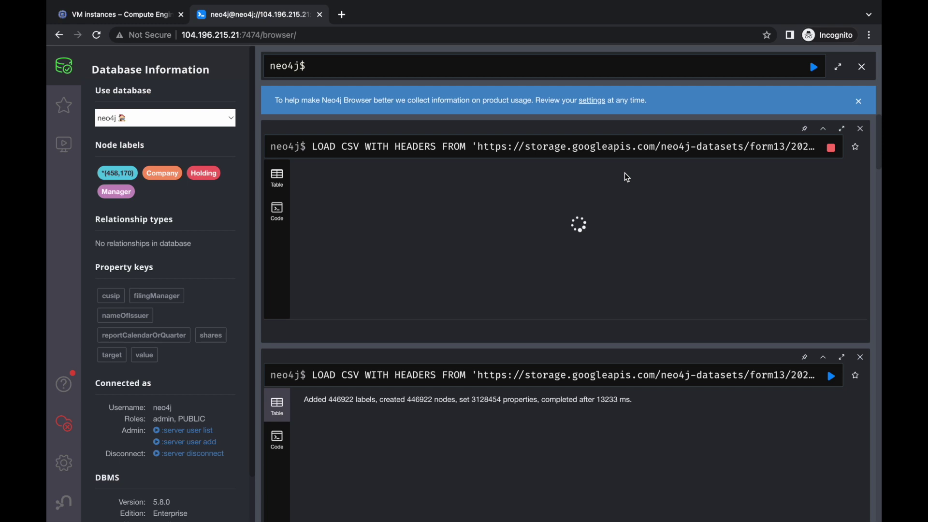
- Return to the lab page and check the progress of "Create the PARTOF and OWNS relationships in neo4j"
key(ctrl+Left)
scroll(543, 335, down, 10)
scroll(543, 335, up, 1)
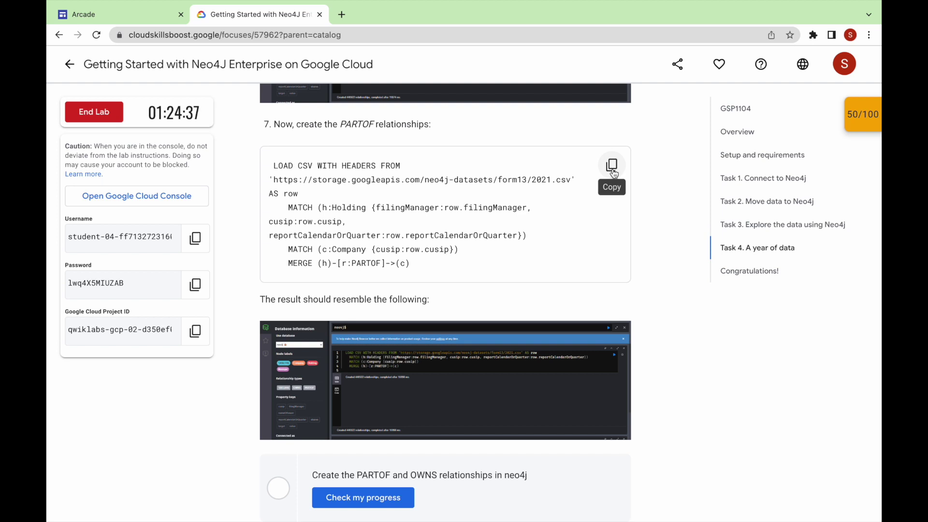
click(382, 497)
scroll(393, 500, down, 2)
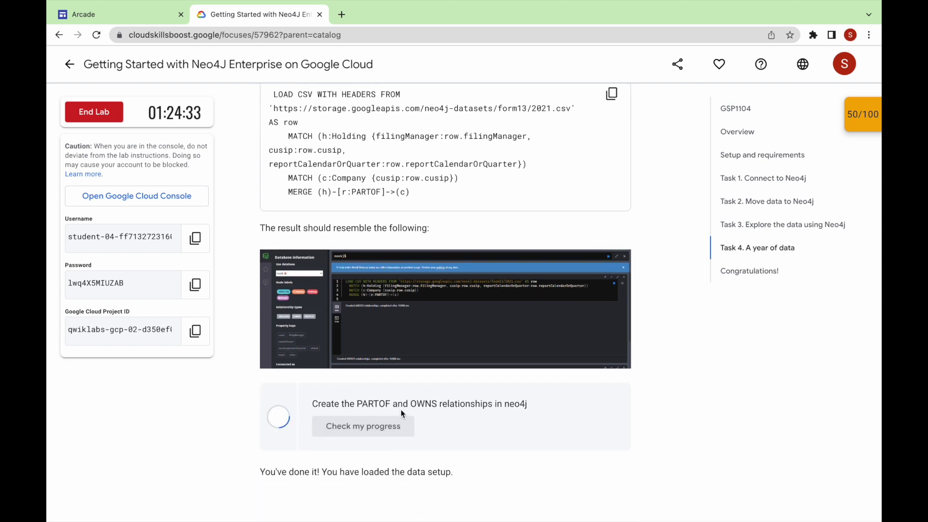
scroll(400, 413, down, 4)
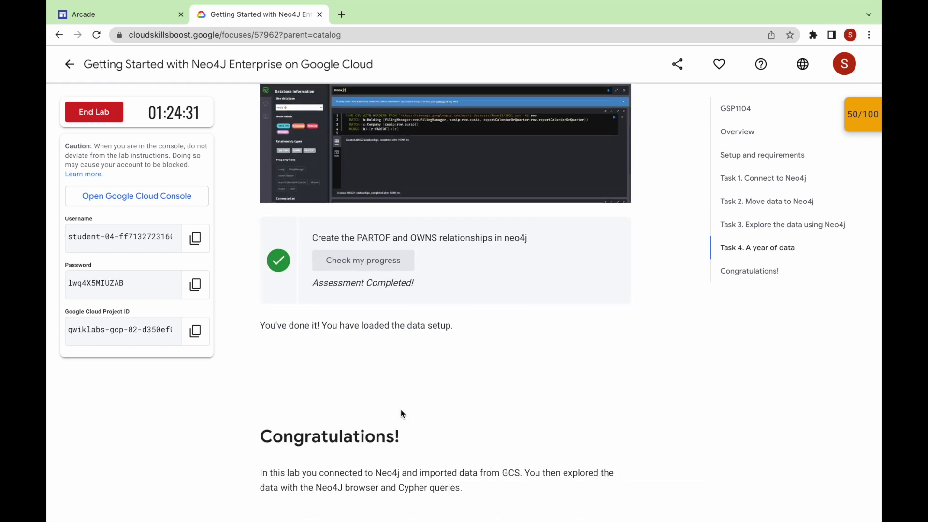
- Review the lab's closing section, then recheck "Create PARTOF relationships" in the Checkpoints overview and close the overview
scroll(401, 413, down, 3)
drag(252, 291, 548, 302)
scroll(548, 301, down, 8)
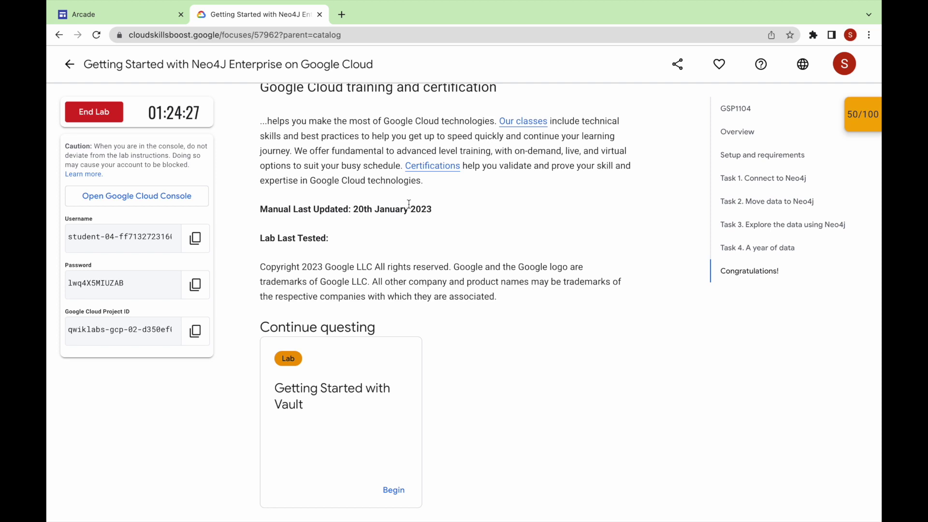
scroll(416, 211, up, 2)
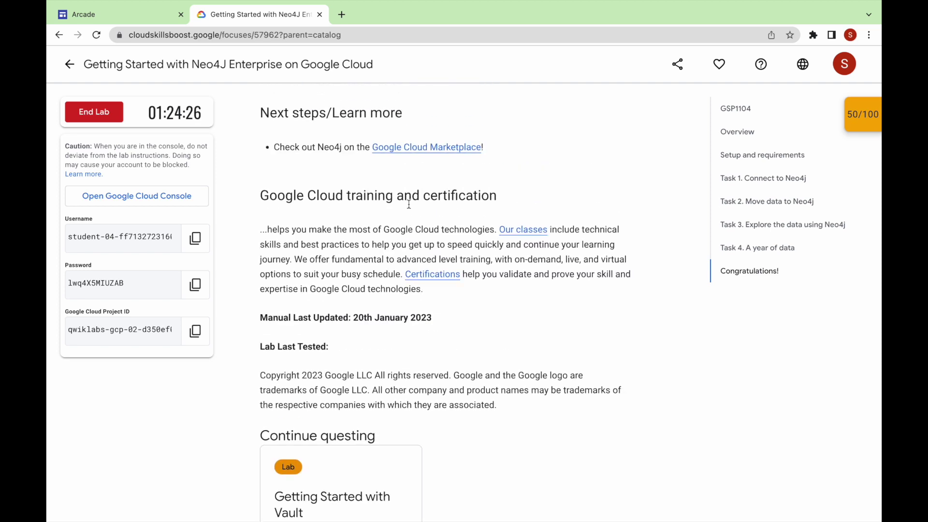
click(859, 115)
click(785, 193)
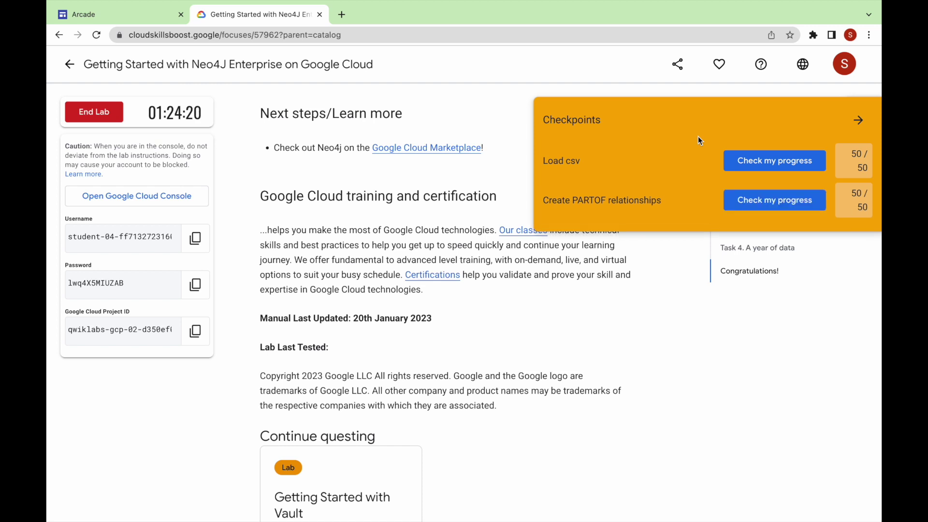
click(860, 119)
- End the lab, confirm the submission and dismiss the satisfaction survey without rating
scroll(543, 198, up, 6)
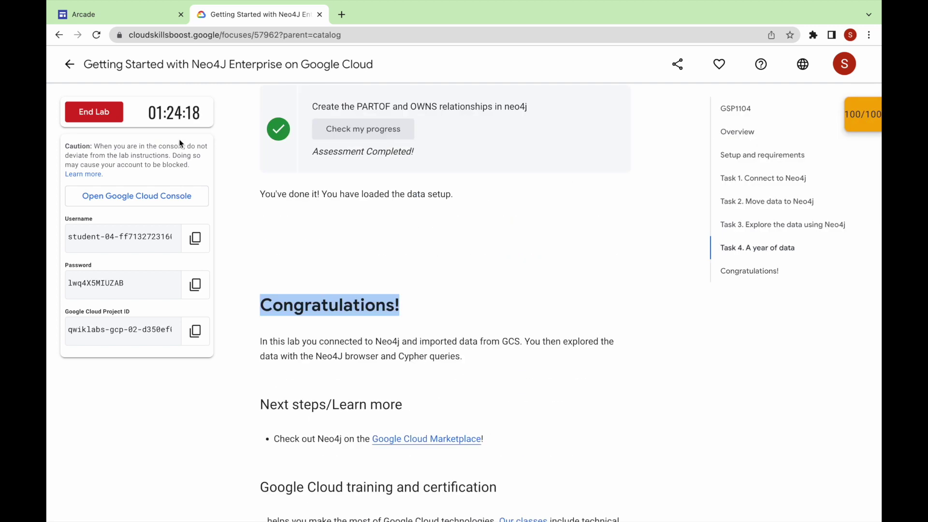
click(103, 112)
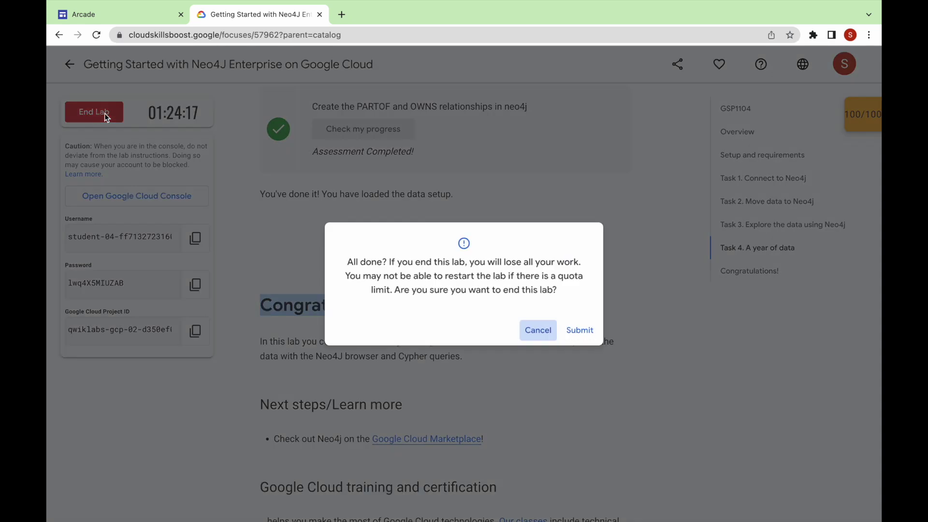
click(568, 329)
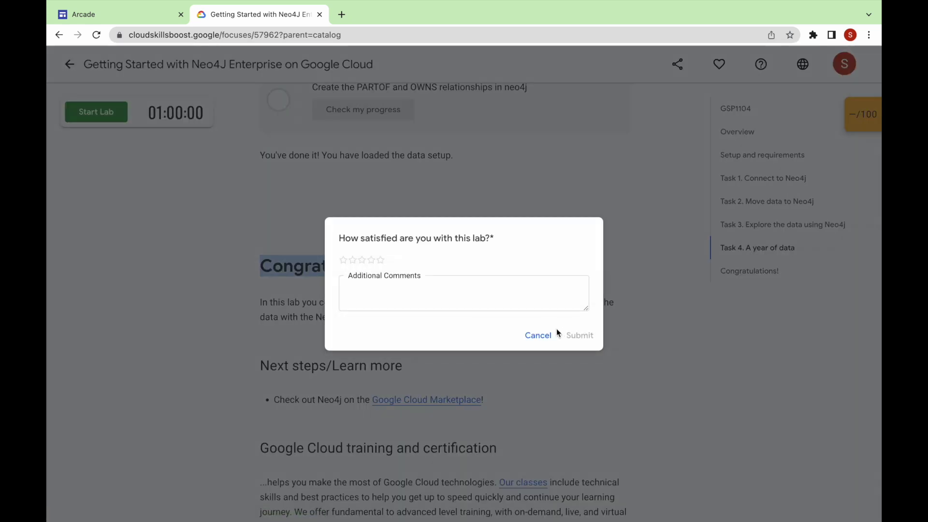
click(539, 335)
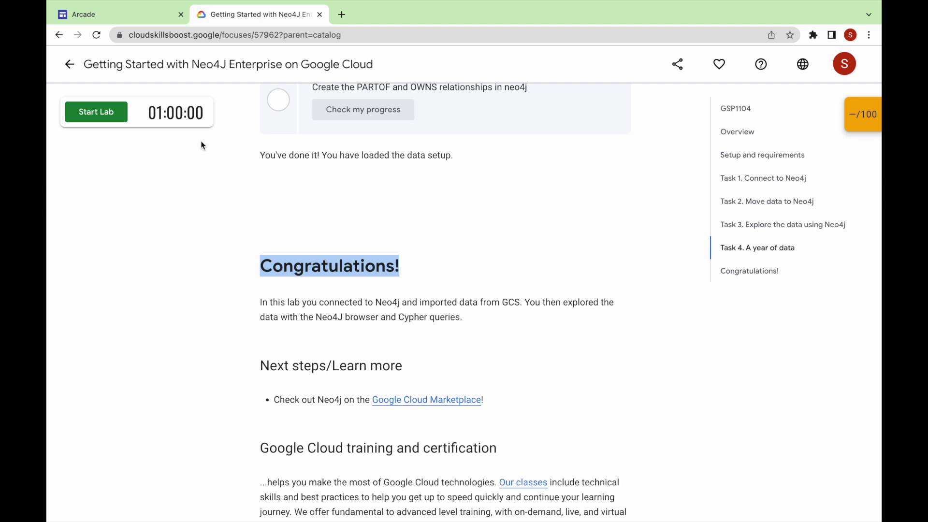
- Go back to the Qwiklabs Trivia June 2023 quest and highlight the "Getting Started with Neo4J Enterprise on Google Cloud" entry
click(70, 65)
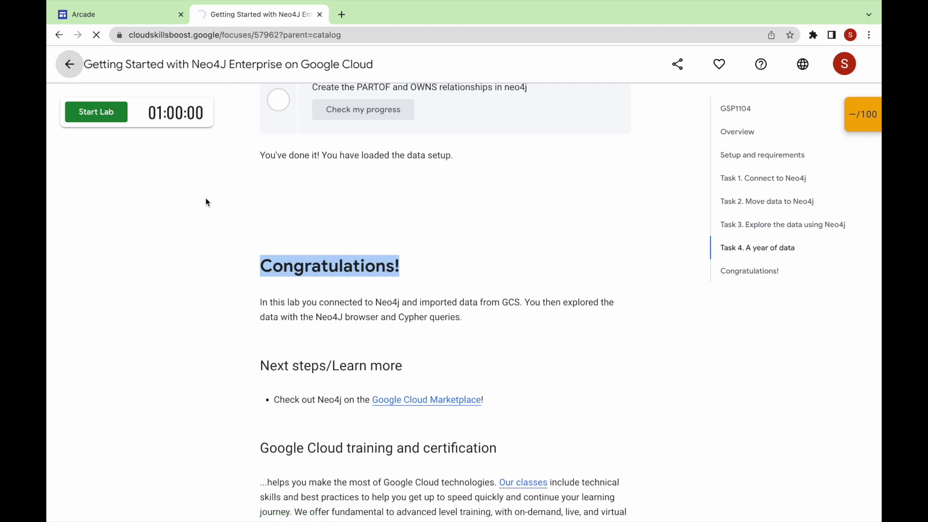
scroll(270, 344, down, 10)
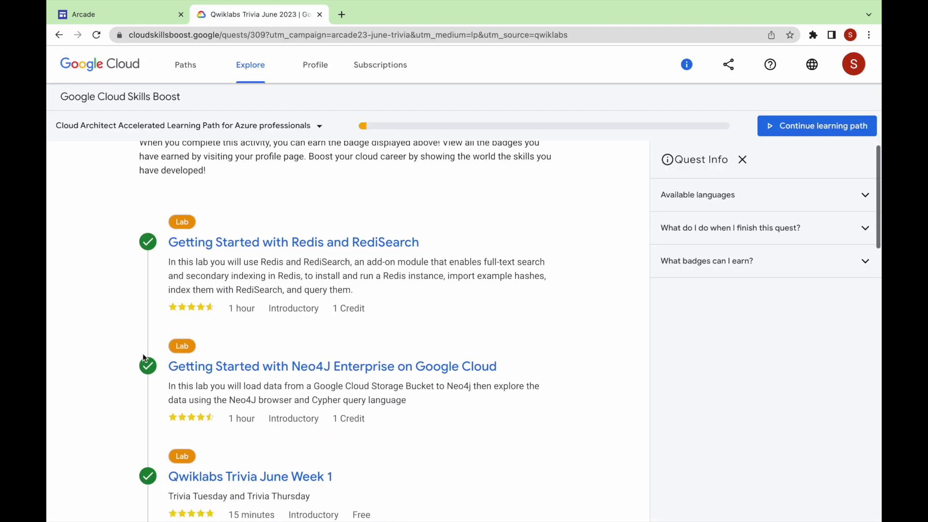
drag(145, 364, 561, 367)
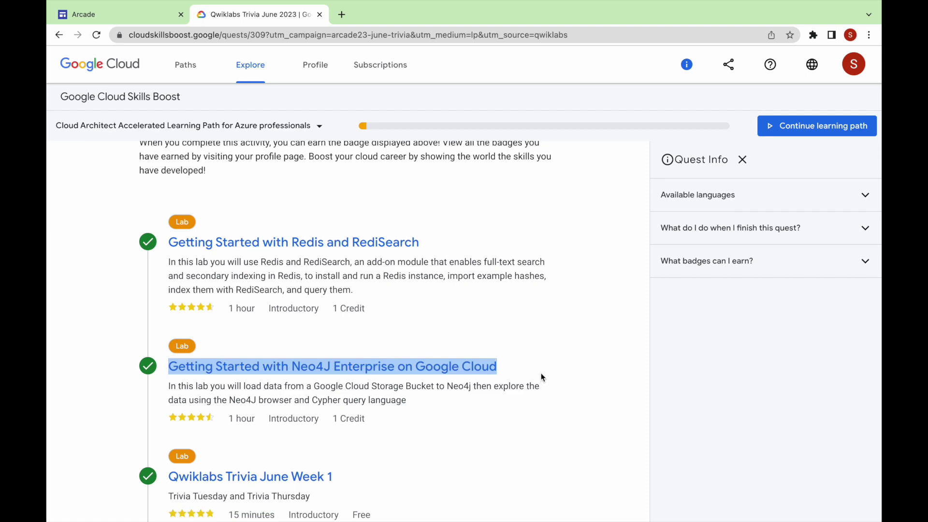